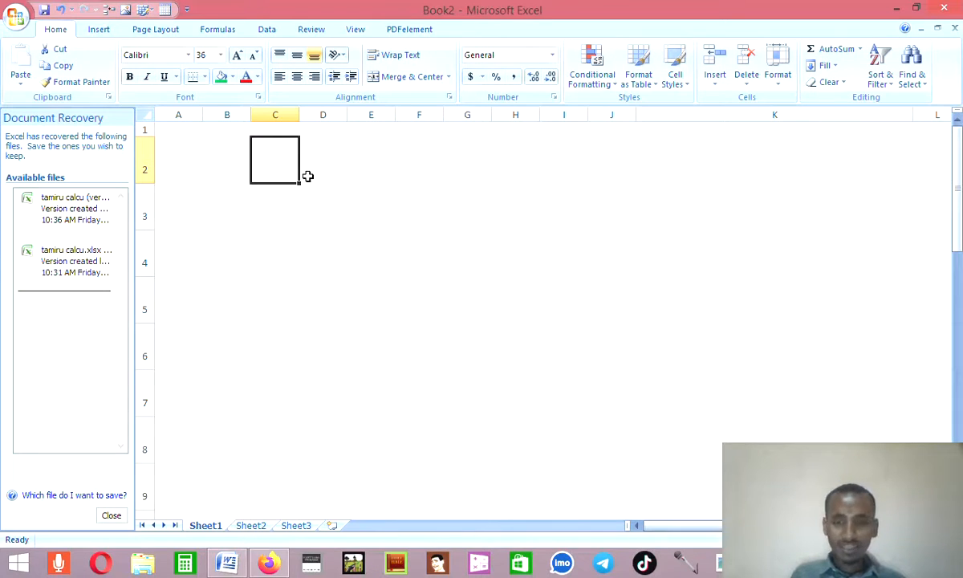
Step: Enter 200, 100, 50, 10, 5 and 1 down column C in cells C2 to C7
text(100)
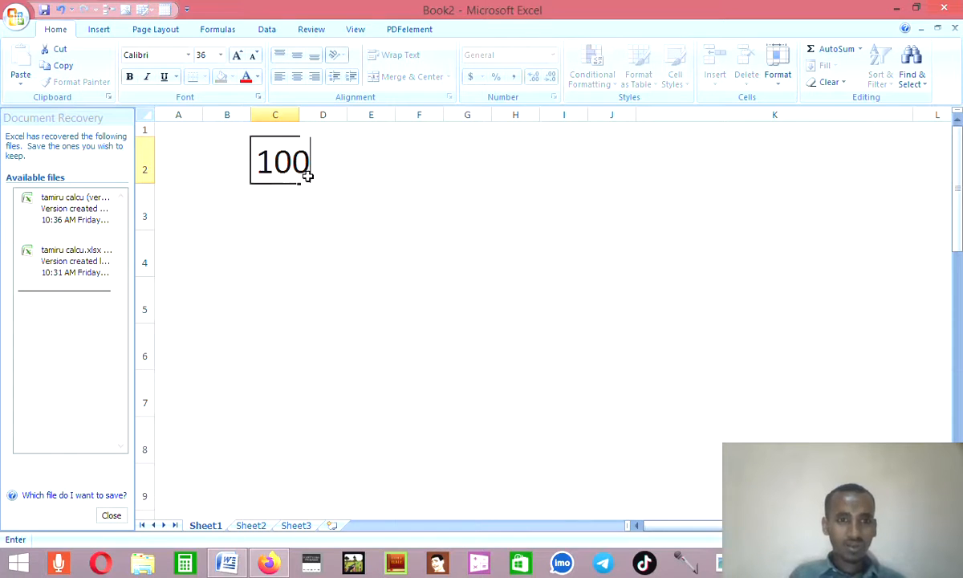
key(Return)
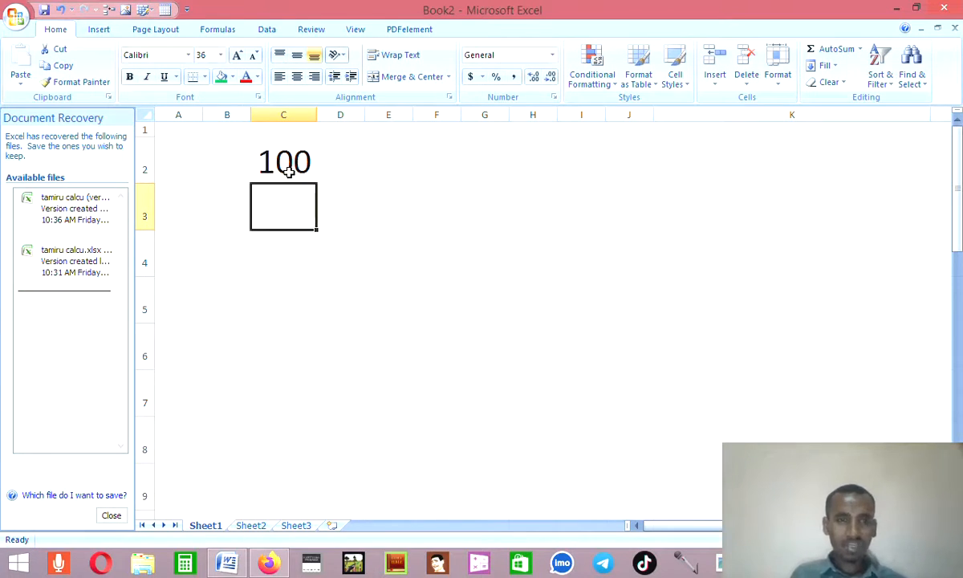
click(289, 156)
text(200)
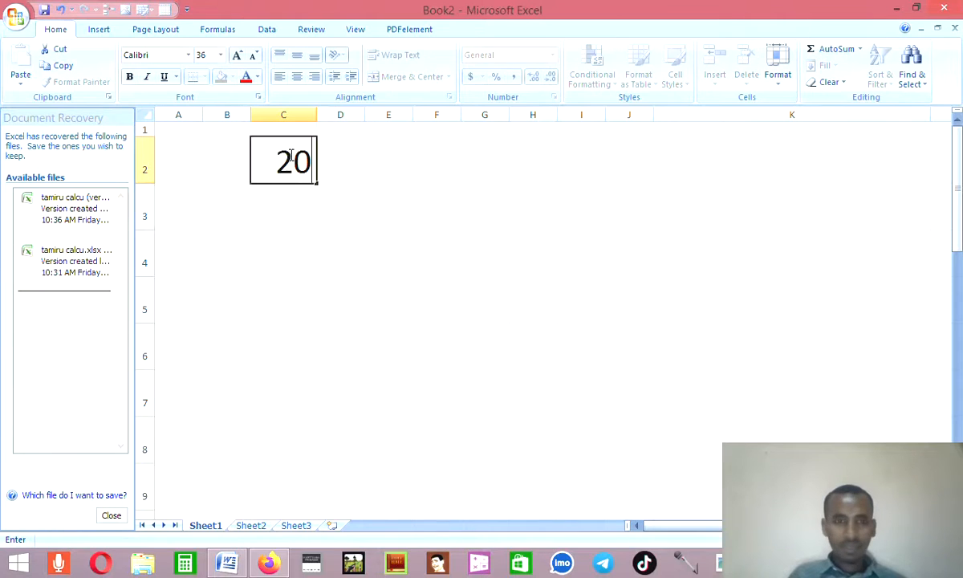
key(Return)
text(100)
key(Return)
text(50)
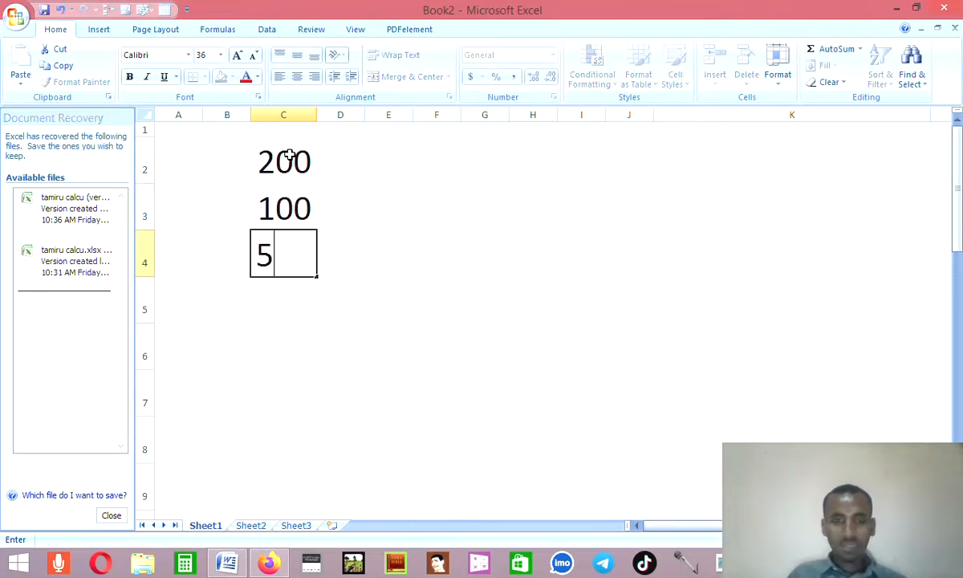
key(Return)
text(10)
key(Return)
text(5)
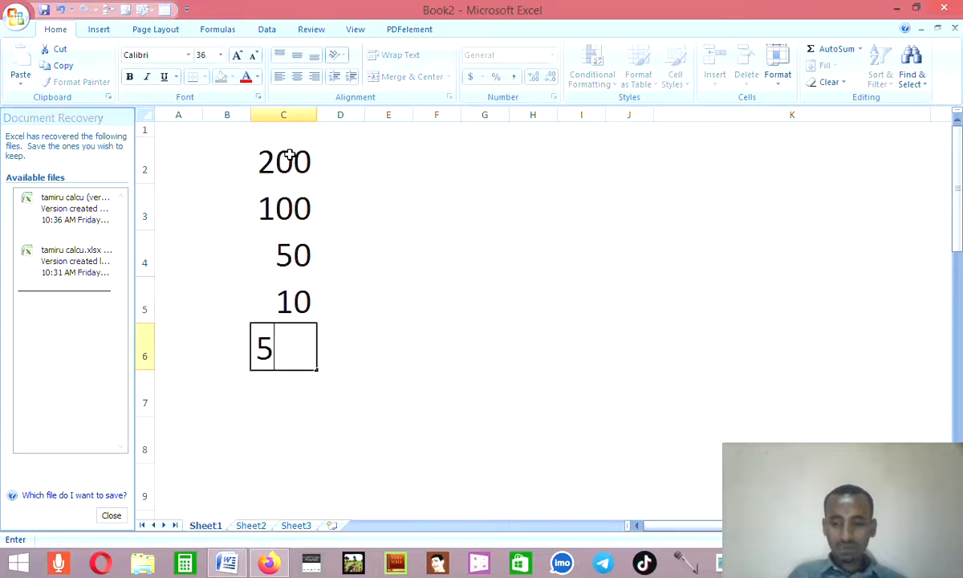
key(Return)
text(1)
key(Return)
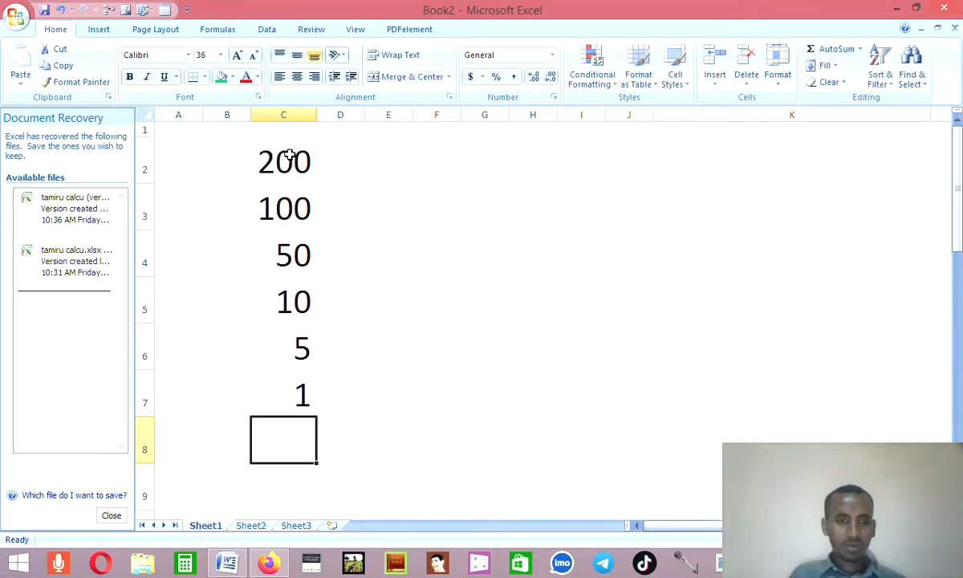
Step: Fill cells E2 to E7 with the values 14, 58, 65, 41, 54 and 100
click(375, 163)
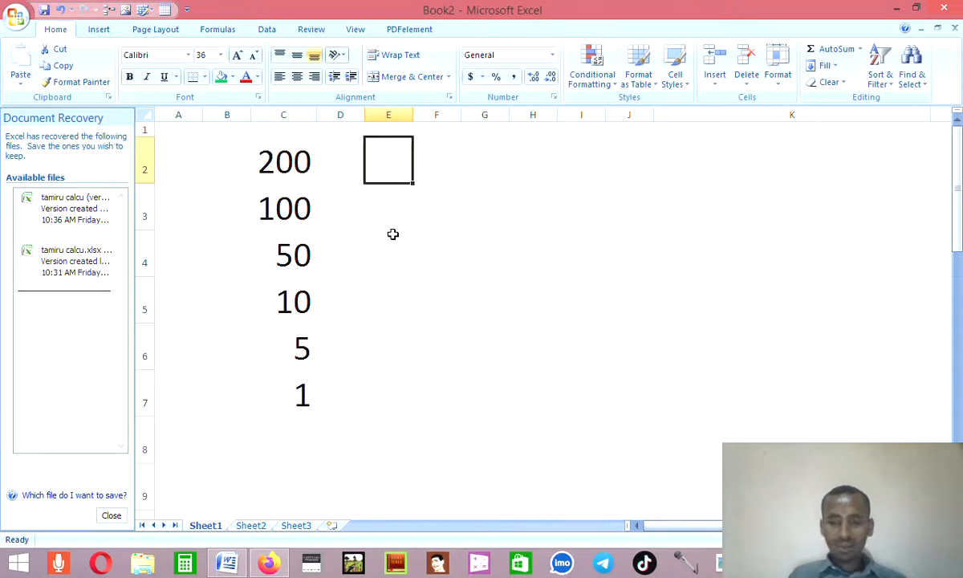
text(14)
key(Return)
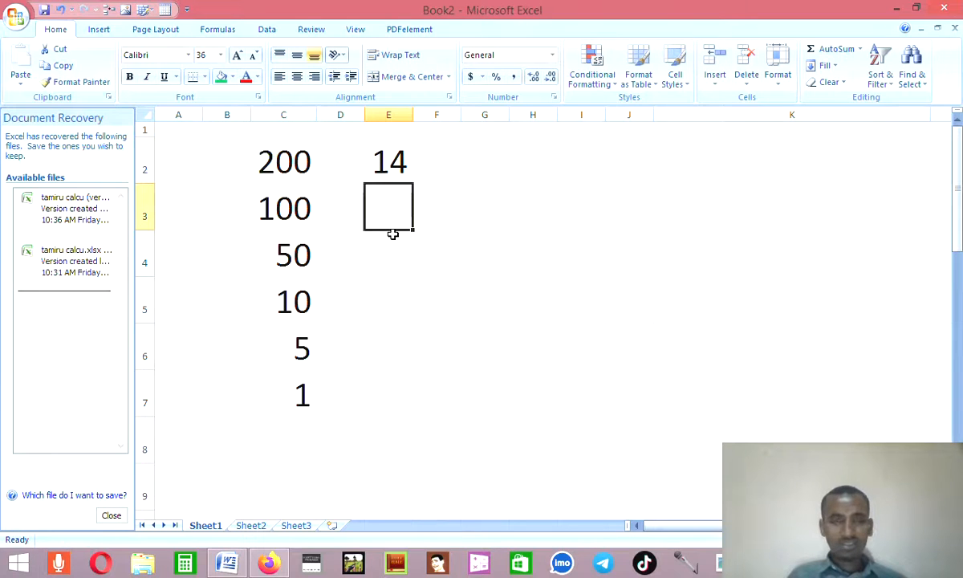
text(58)
key(Return)
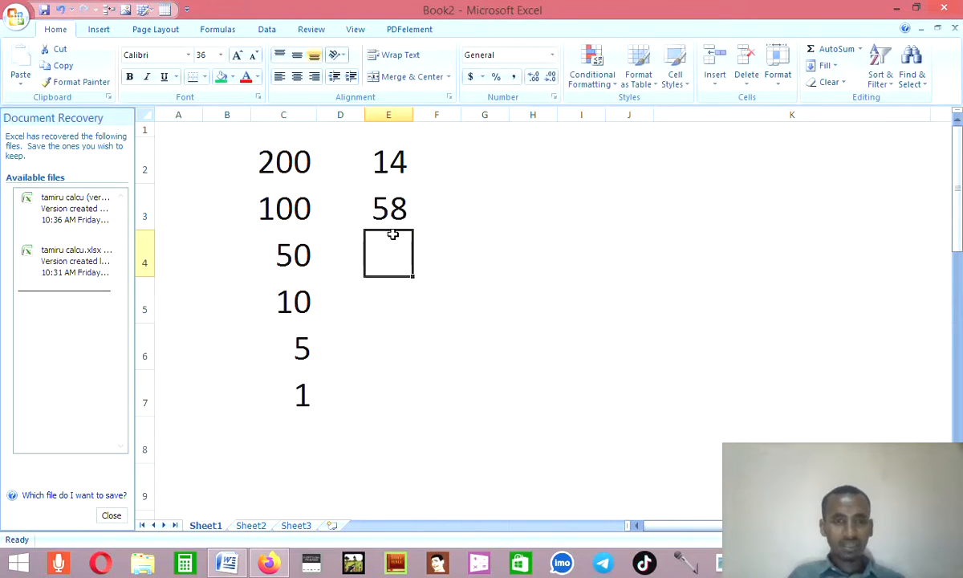
text(65)
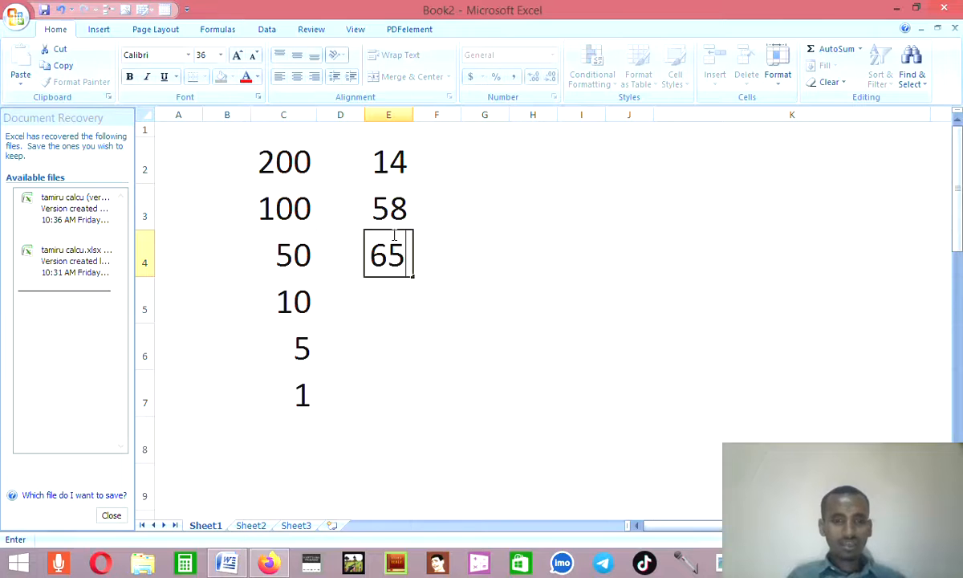
key(Return)
text(41)
key(Return)
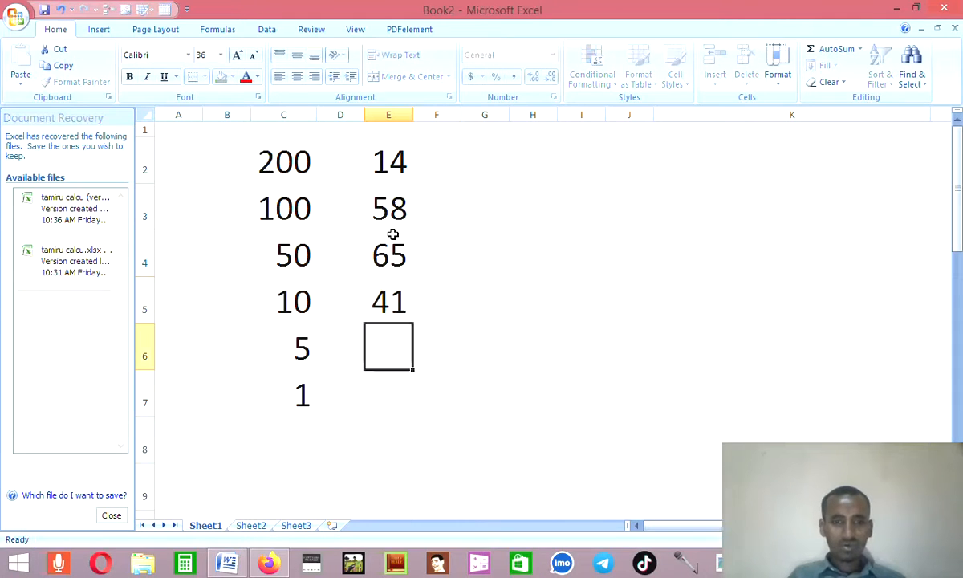
text(54)
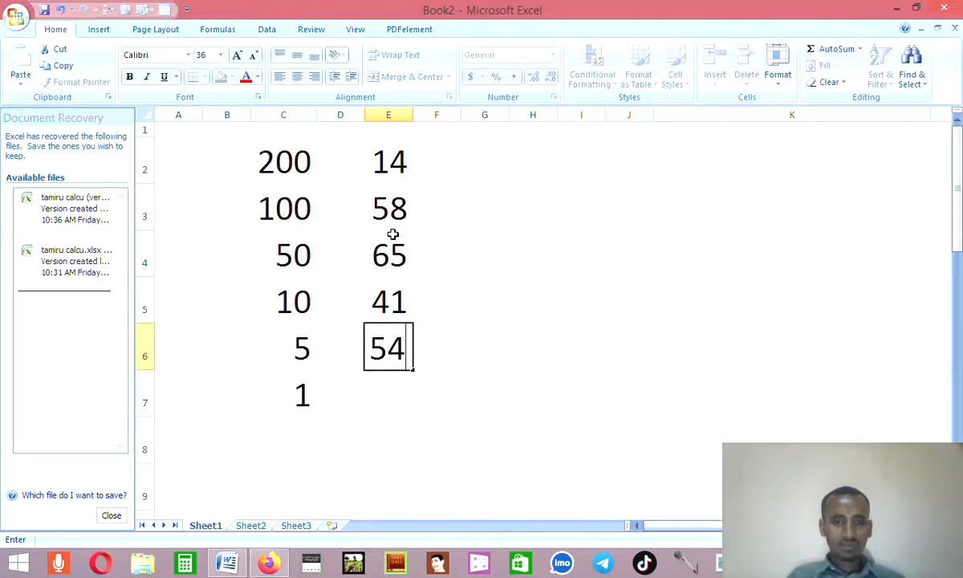
key(Return)
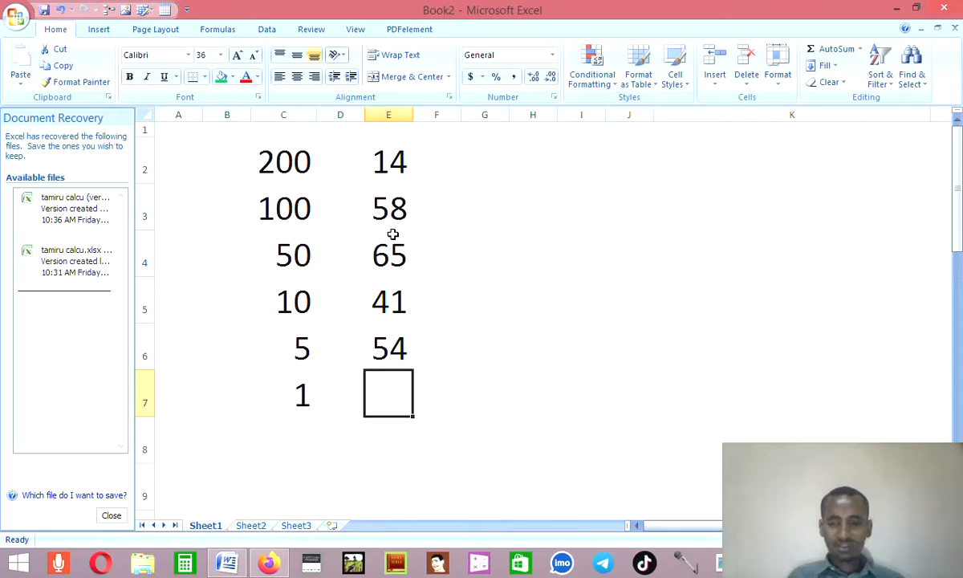
text(100)
key(Return)
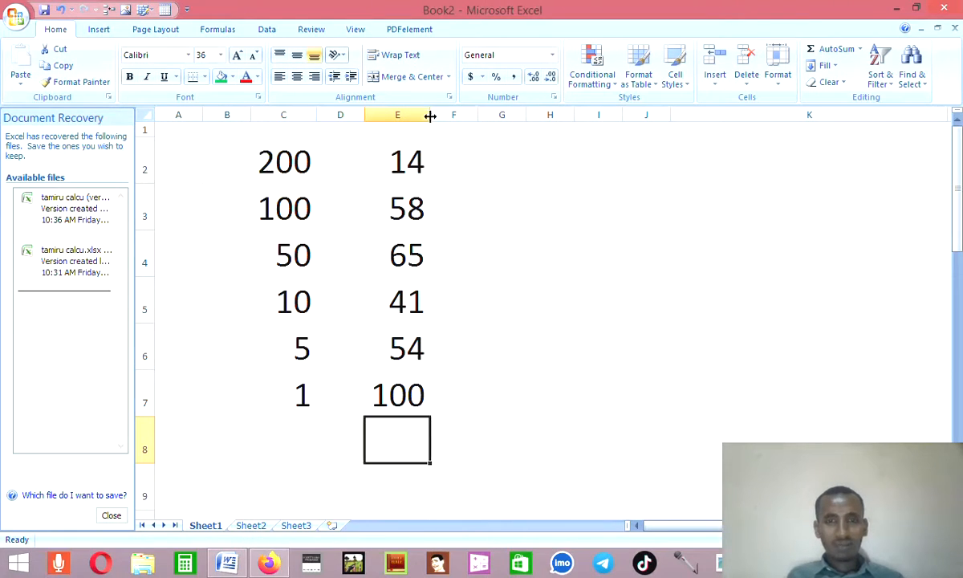
Step: Widen columns E and G to make room for larger numbers
drag(430, 116, 459, 128)
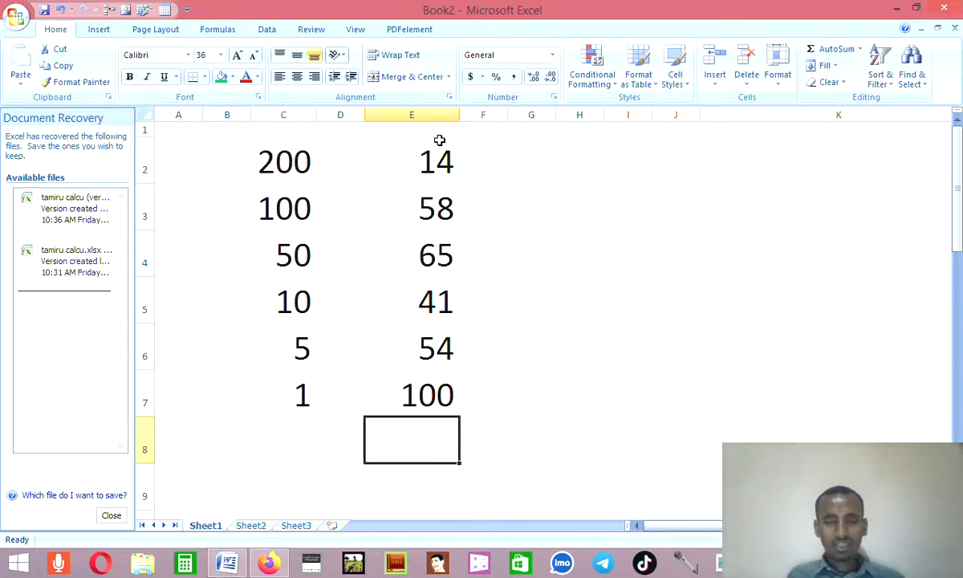
click(539, 160)
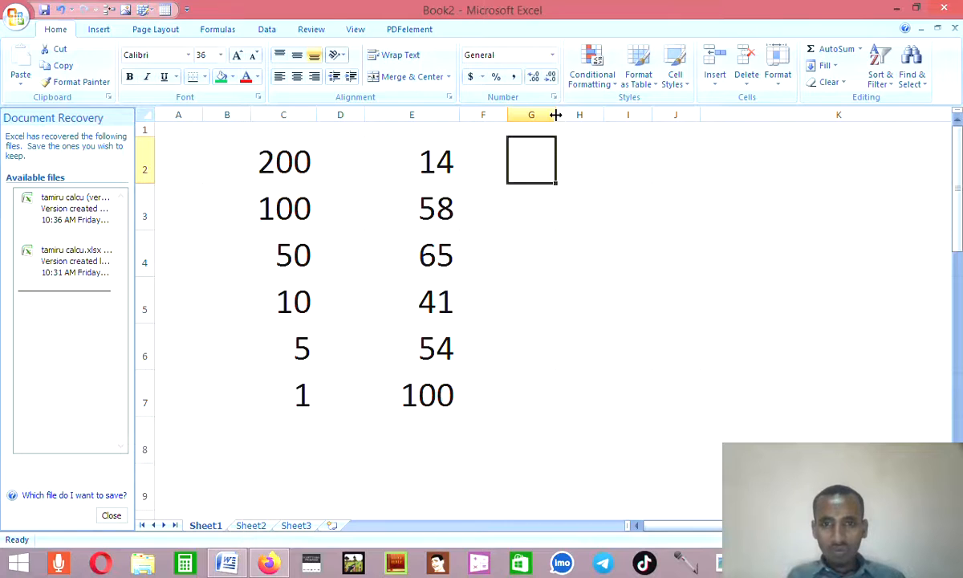
drag(555, 115, 585, 117)
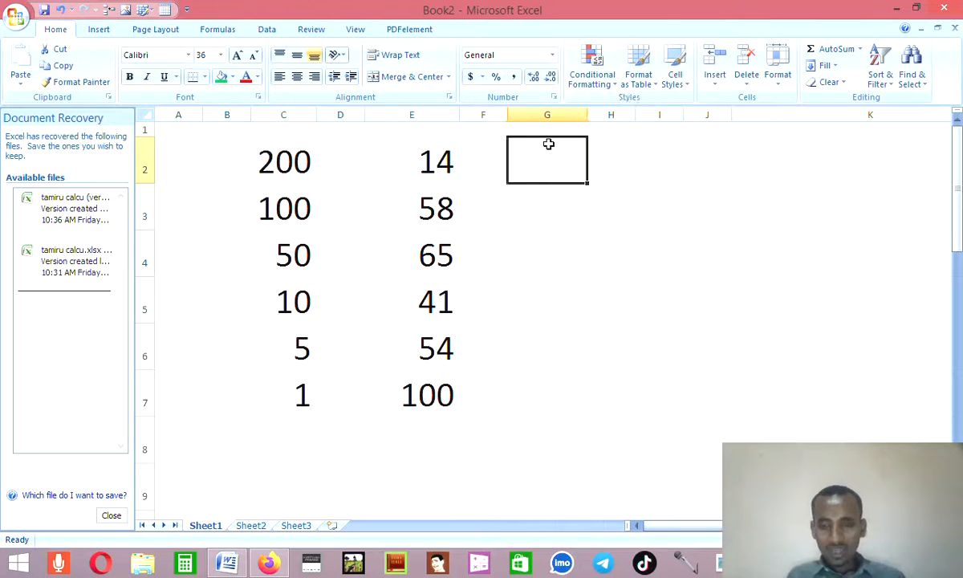
Step: Multiply C2 by E2 in cell G2 with the formula =C2*E2, and widen column G slightly to fit the product
key(BackSpace)
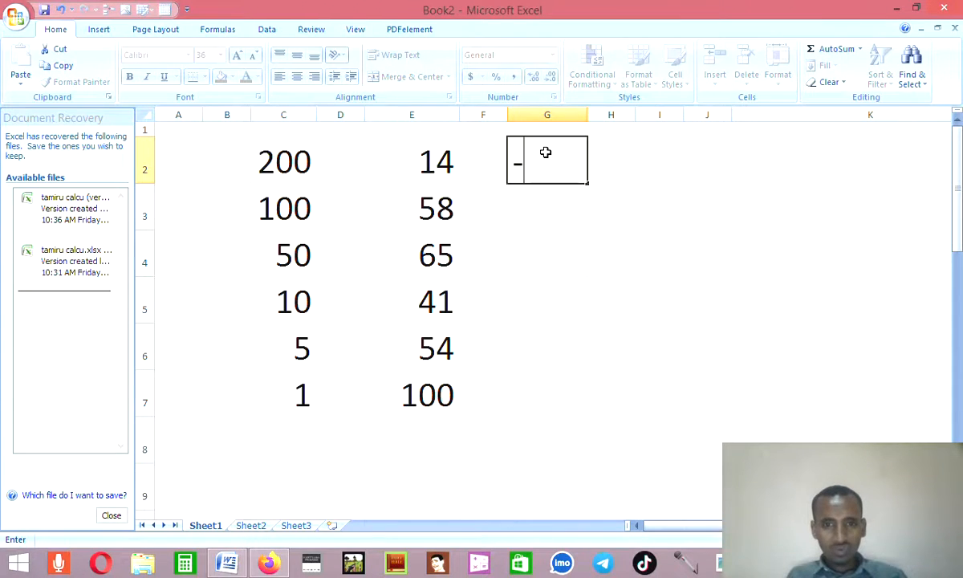
text(=)
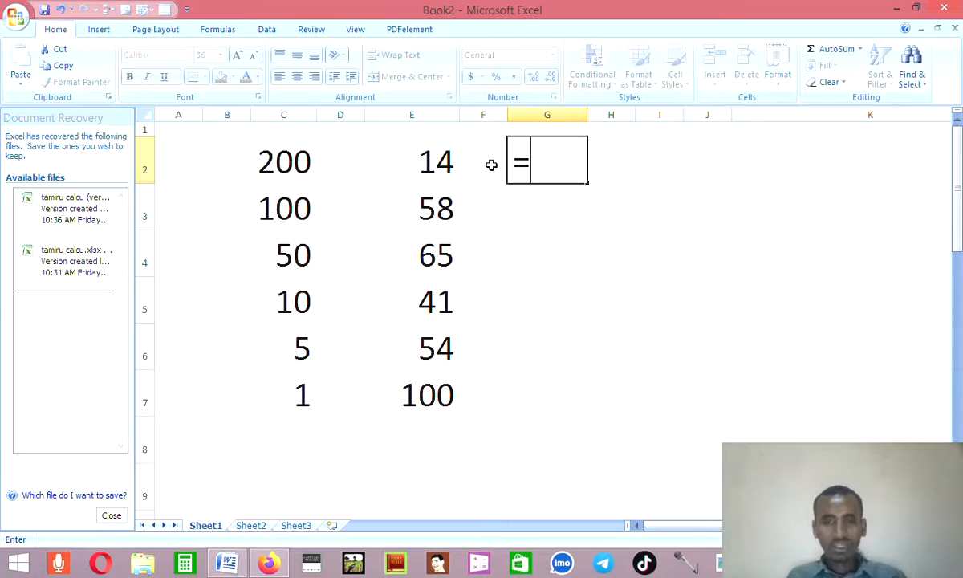
click(283, 164)
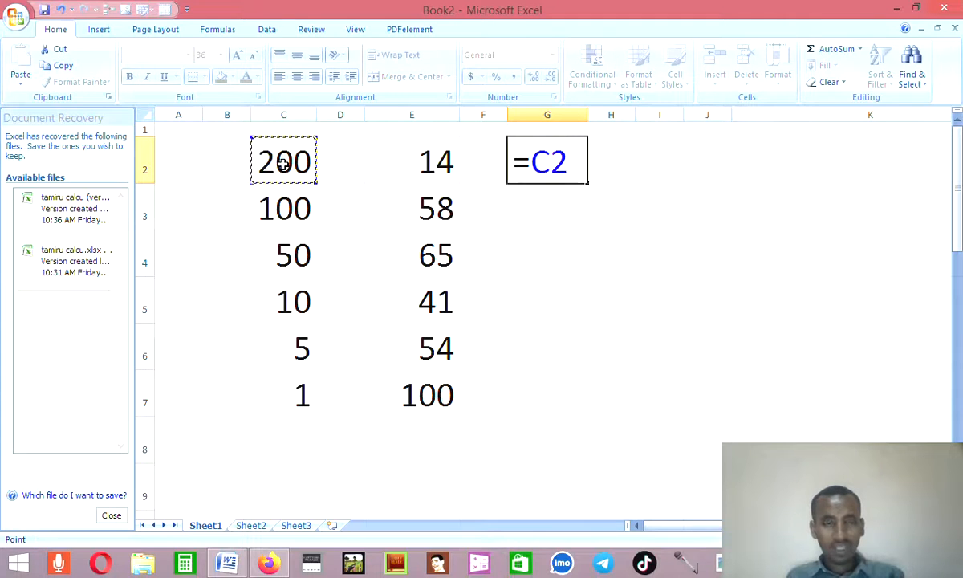
text(*)
click(406, 164)
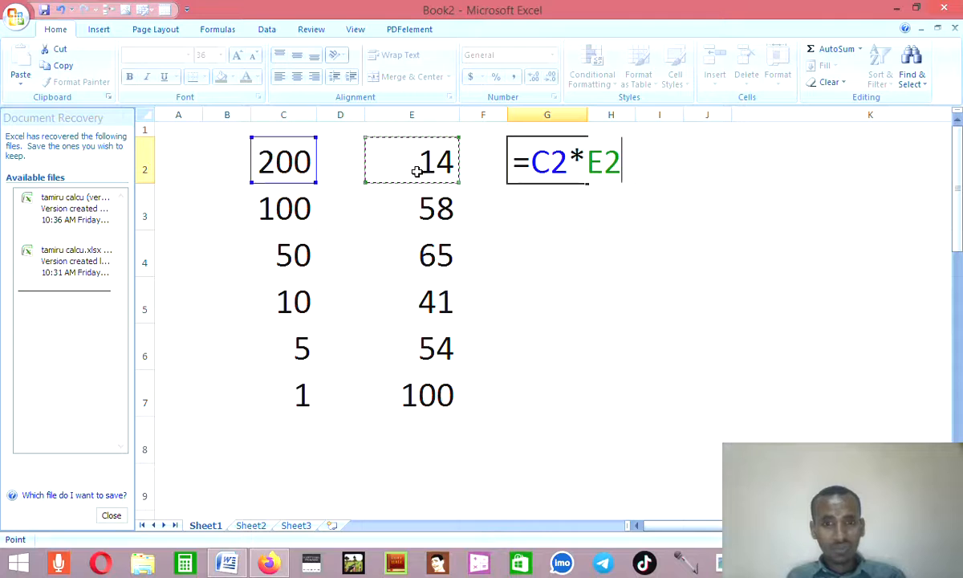
key(Return)
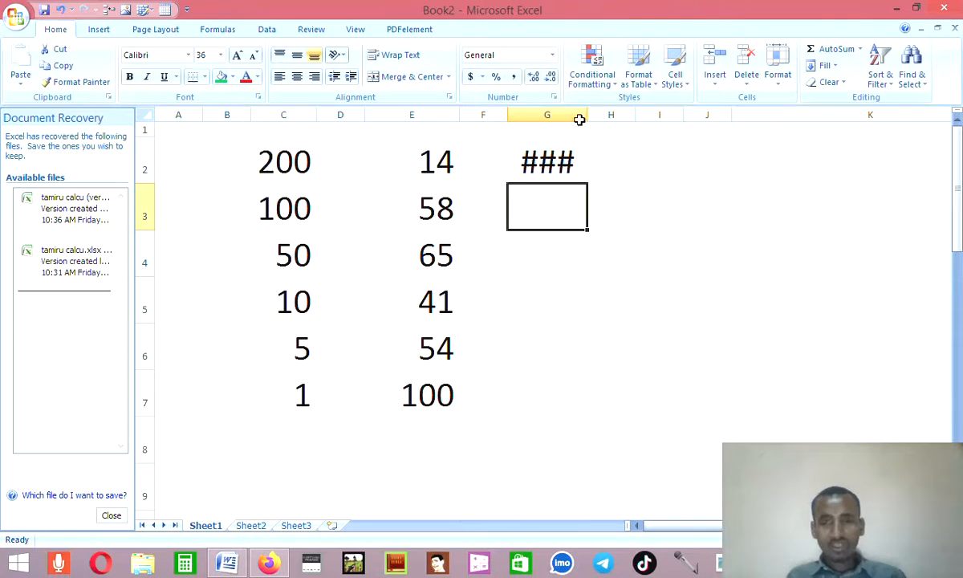
drag(585, 116, 591, 117)
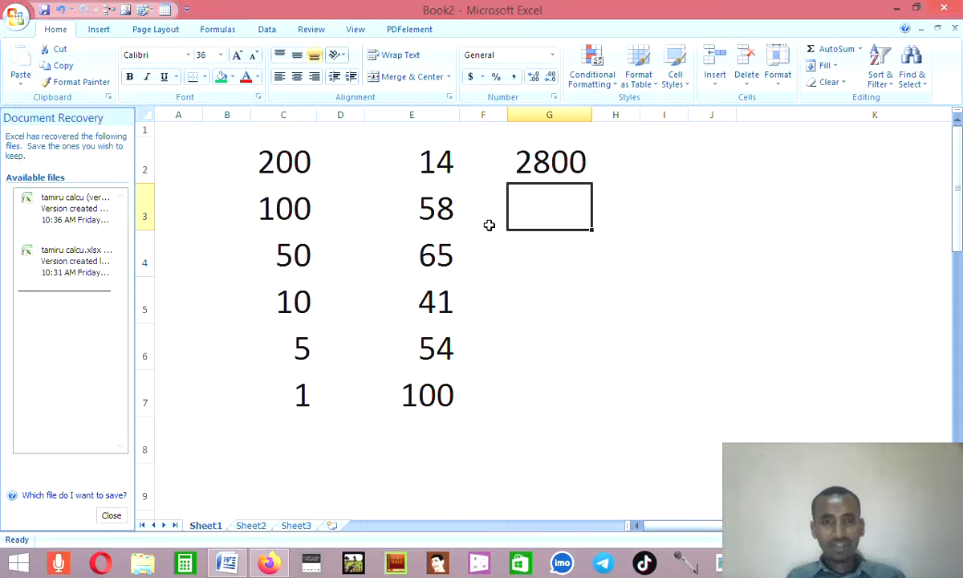
Step: Enter the formula =C3*E3 in cell G3 to multiply the third row's values
text(=)
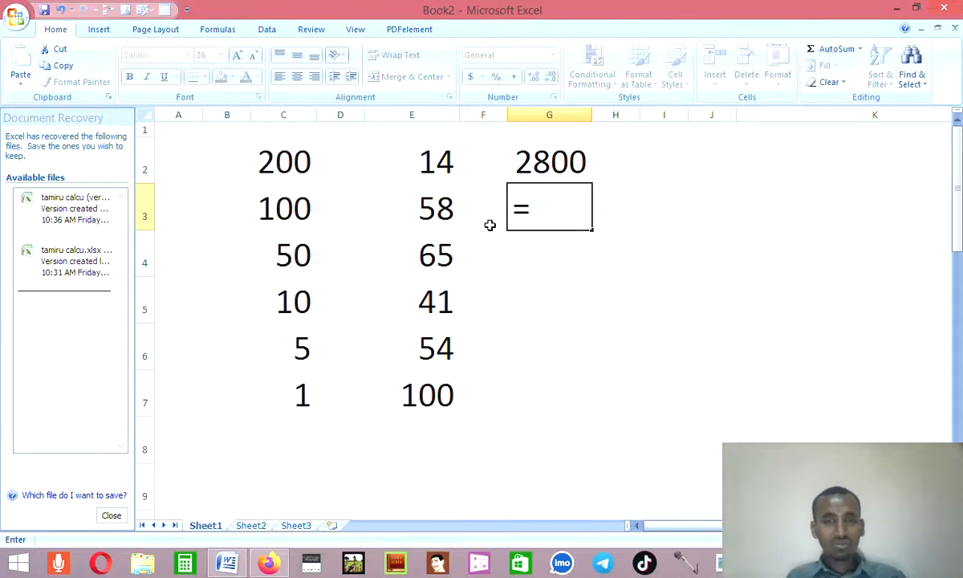
click(288, 208)
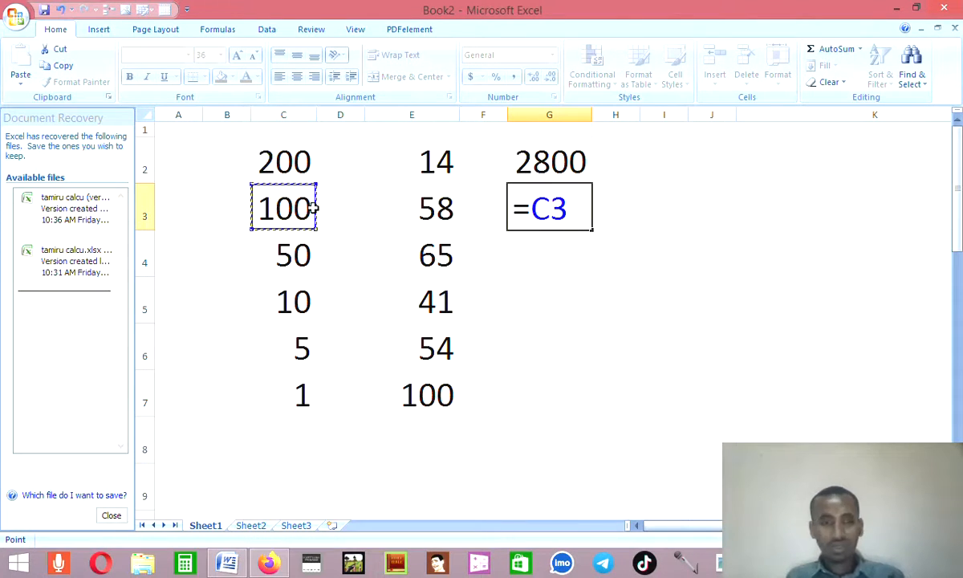
text(*)
click(435, 203)
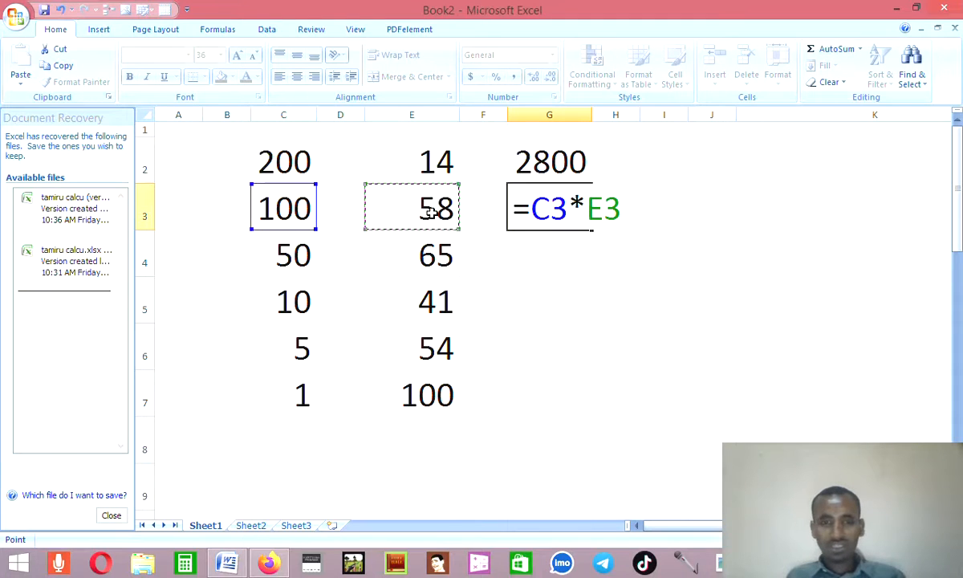
key(Return)
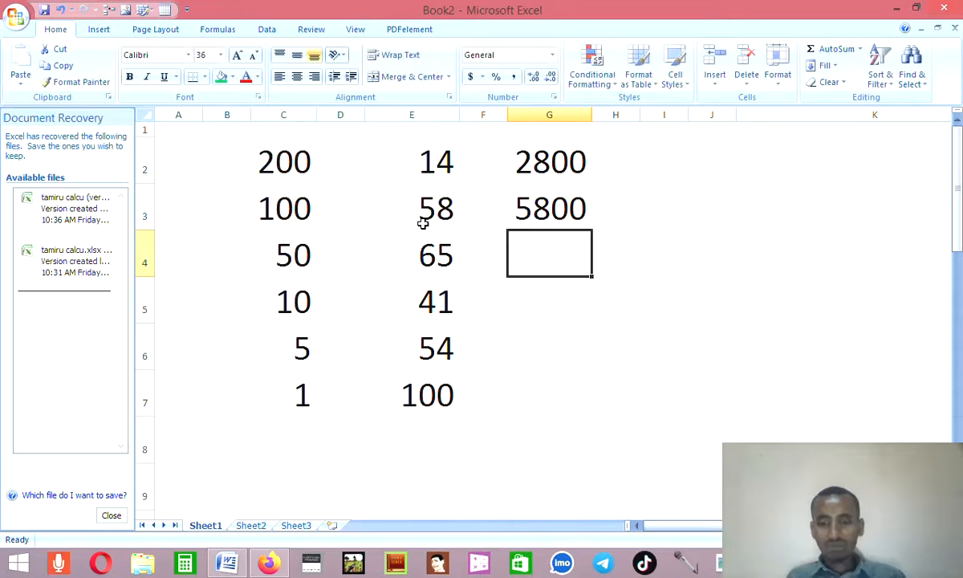
Step: Enter the formula =C4*E4 in cell G4 to multiply the fourth row's values
text(=)
click(269, 241)
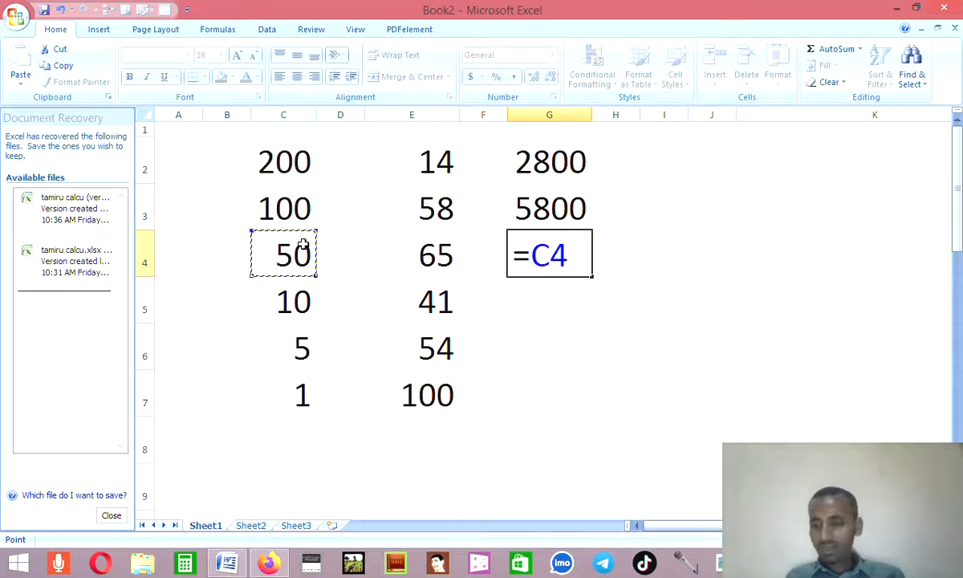
text(*)
click(386, 254)
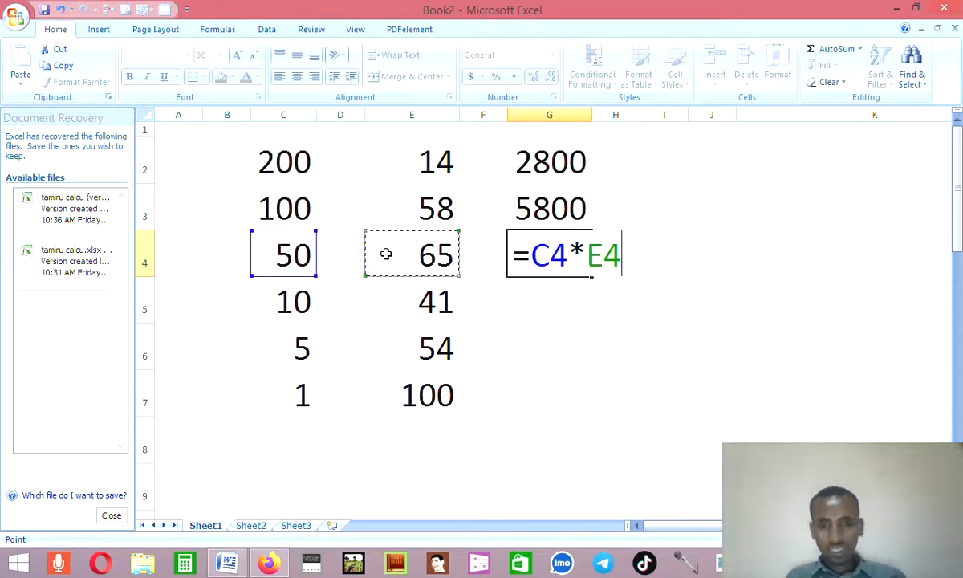
key(Return)
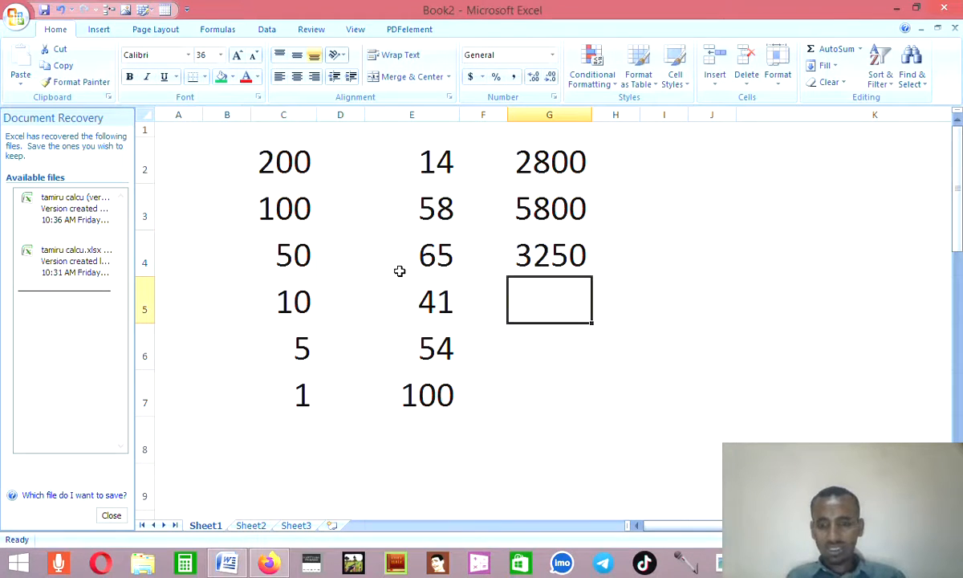
Step: Enter the formula =C5*E5 in cell G5 to multiply the fifth row's values
text(=)
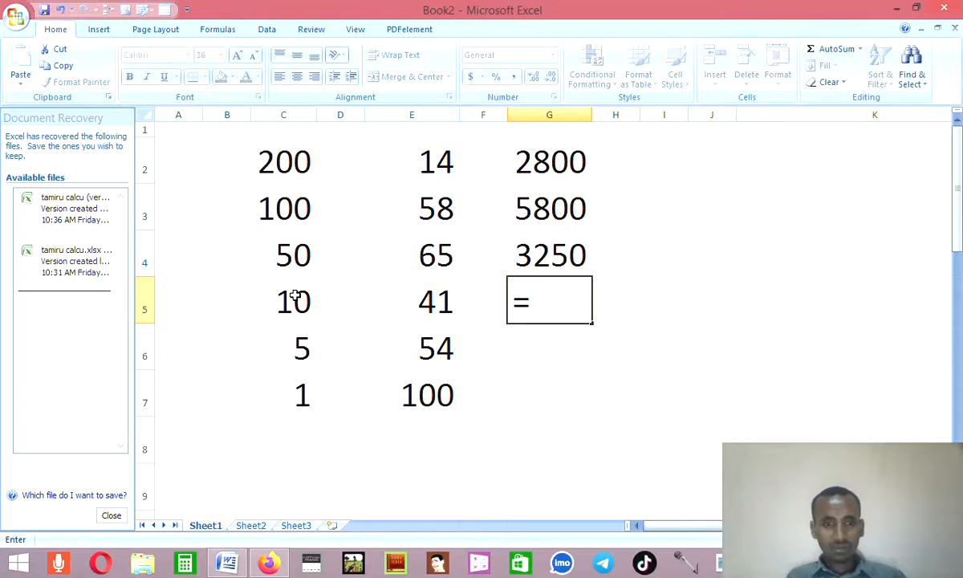
click(295, 297)
text(*)
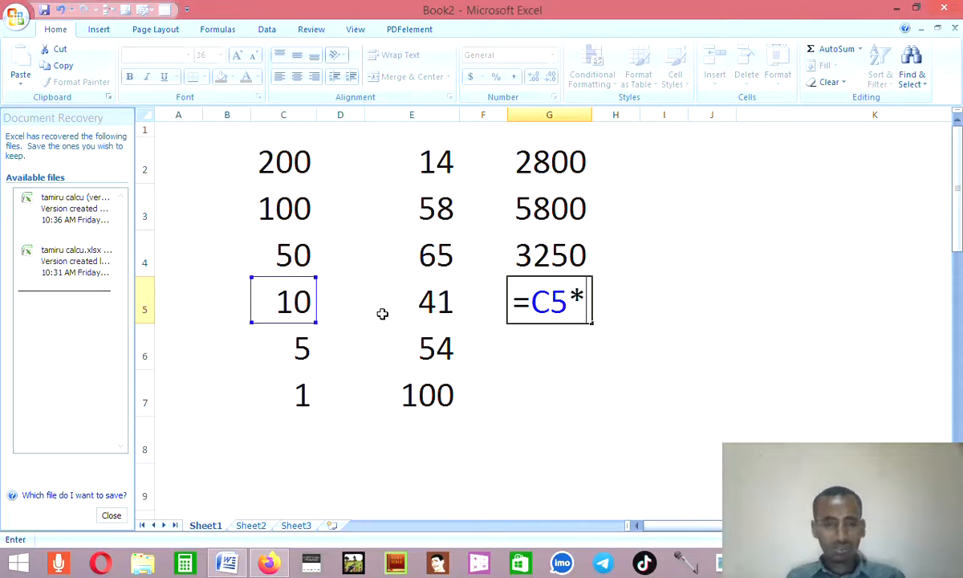
click(405, 297)
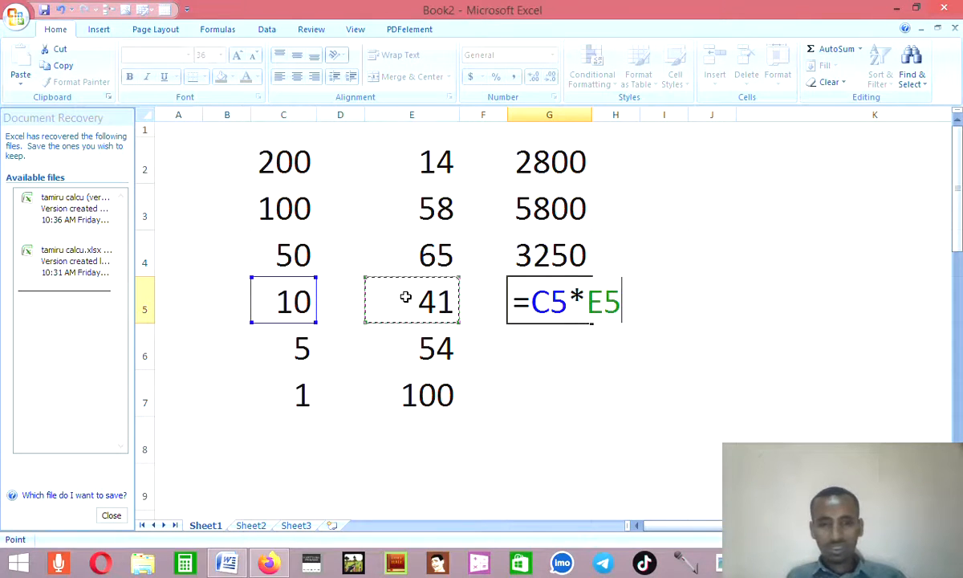
key(Return)
Step: Enter the formula =C6*E6 in cell G6 to multiply the sixth row's values
text(=)
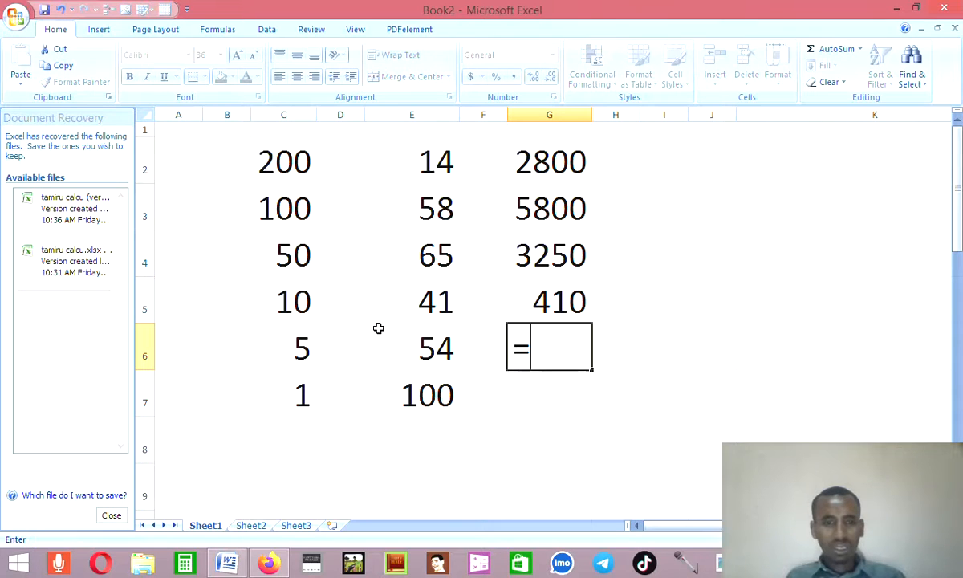
click(284, 345)
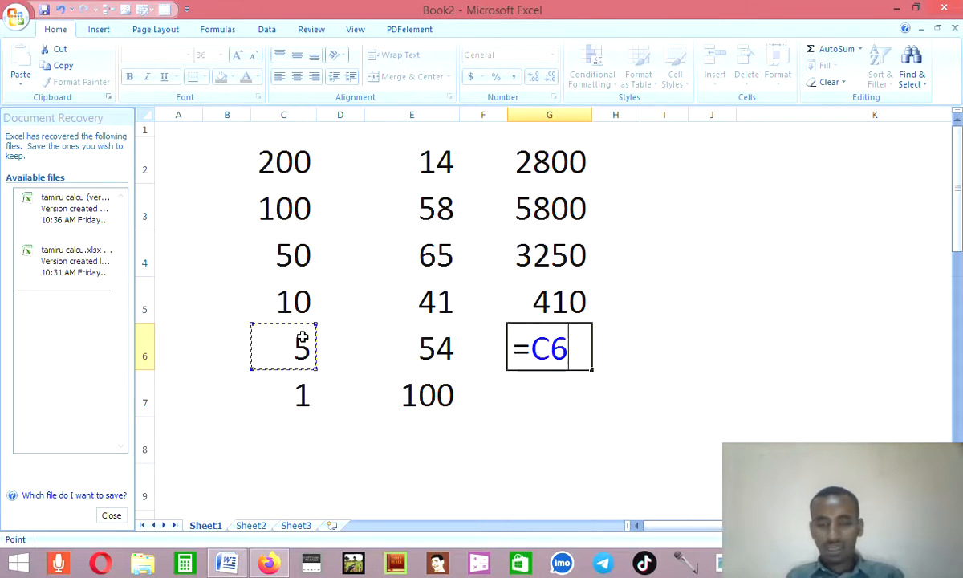
text(*)
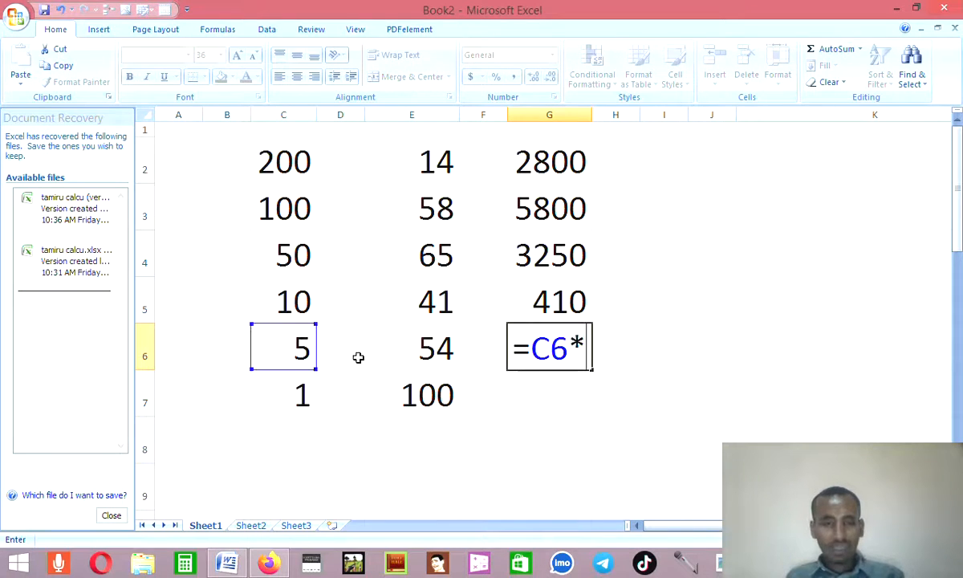
click(440, 345)
key(Return)
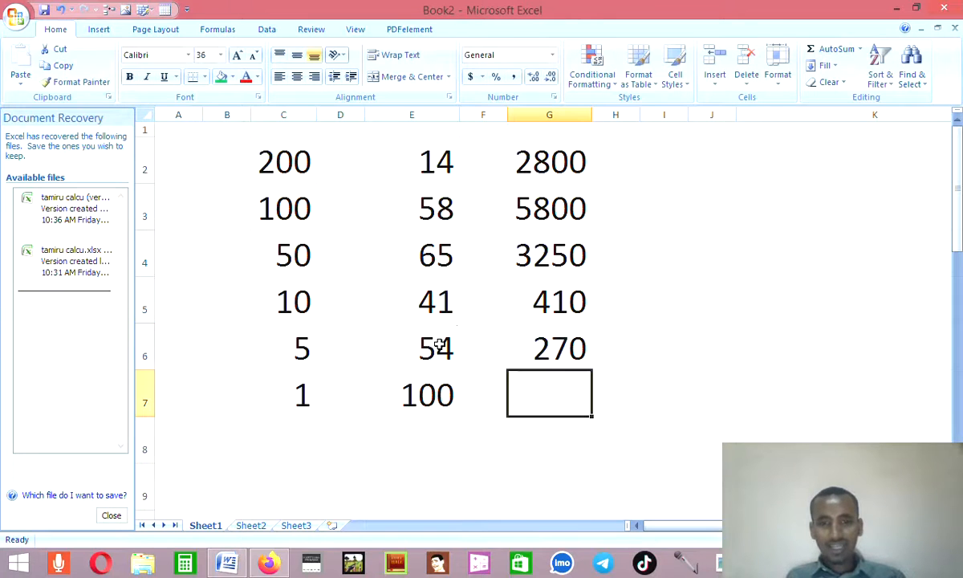
Step: Enter the formula =C7*E7 in cell G7 to multiply the seventh row's values
text(=)
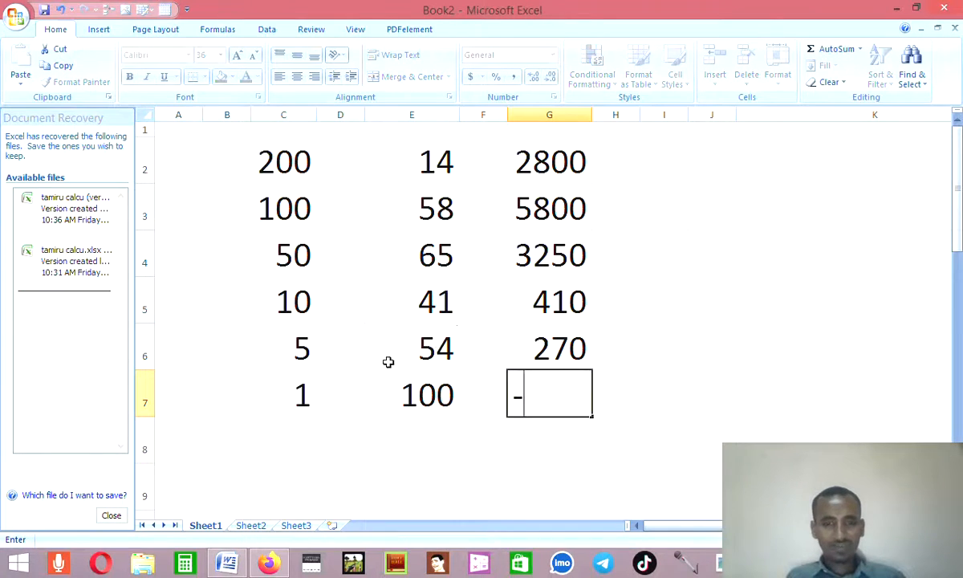
key(BackSpace)
text(=)
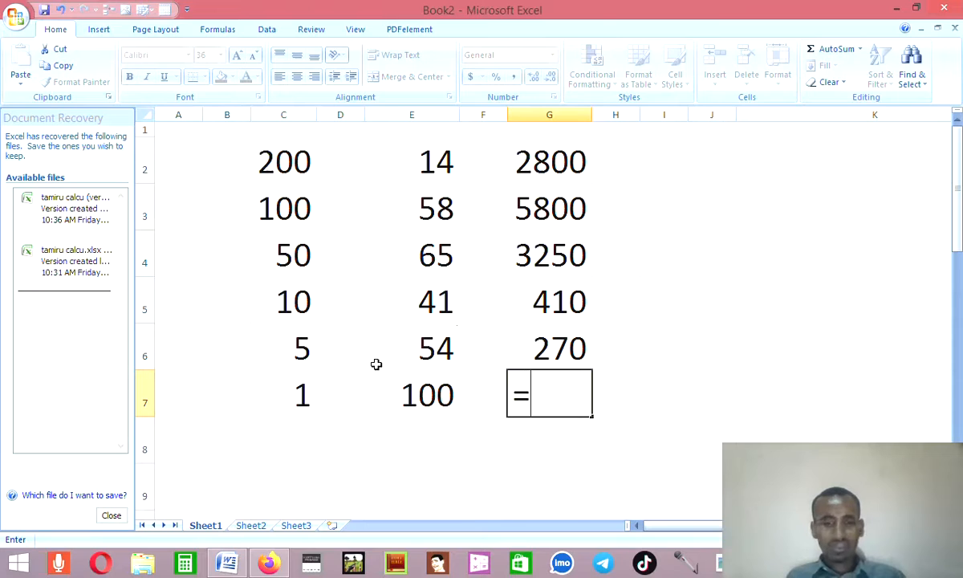
click(309, 392)
text(*)
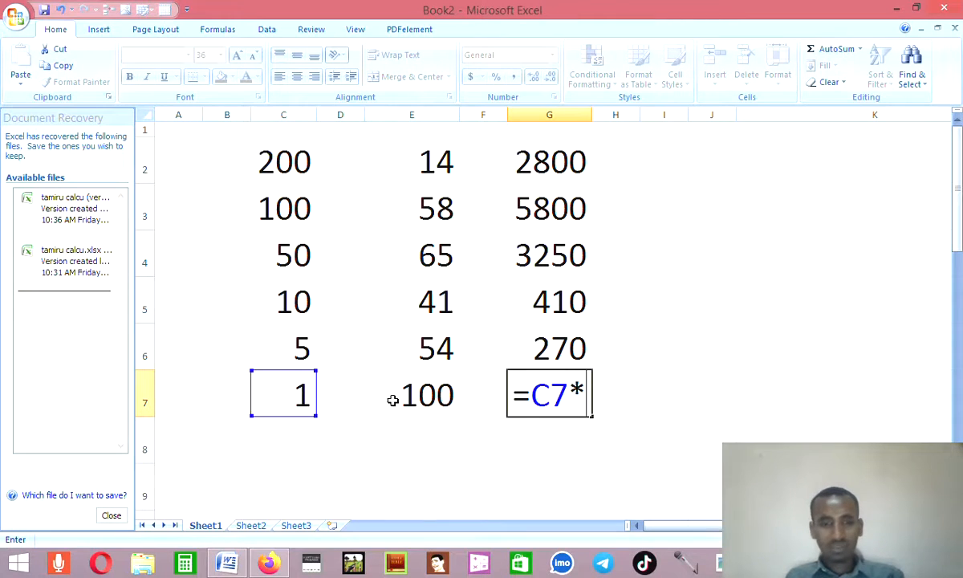
click(427, 393)
key(Return)
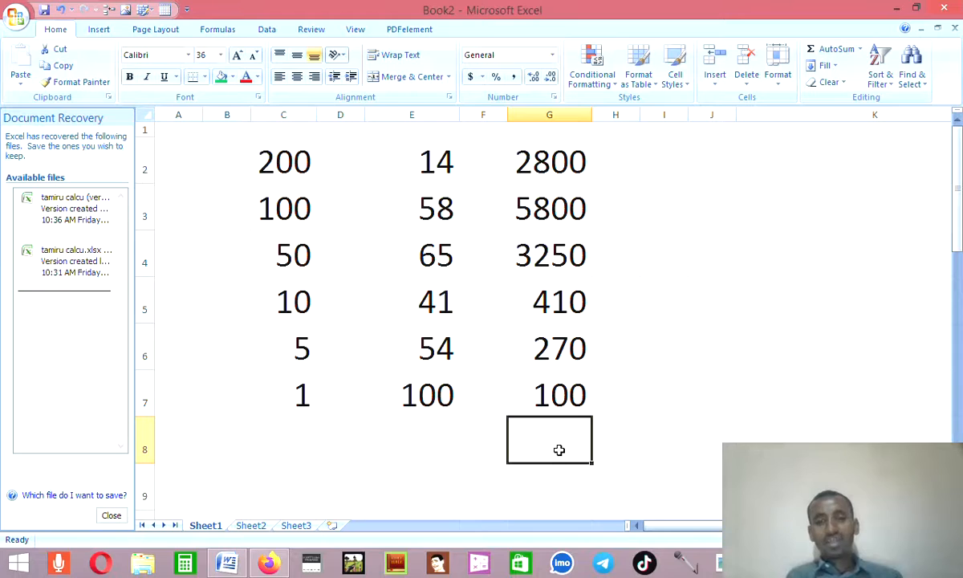
Step: Total the products in cell G8 with the formula =G2+G3+G4+G5+G6+G7
text(-)
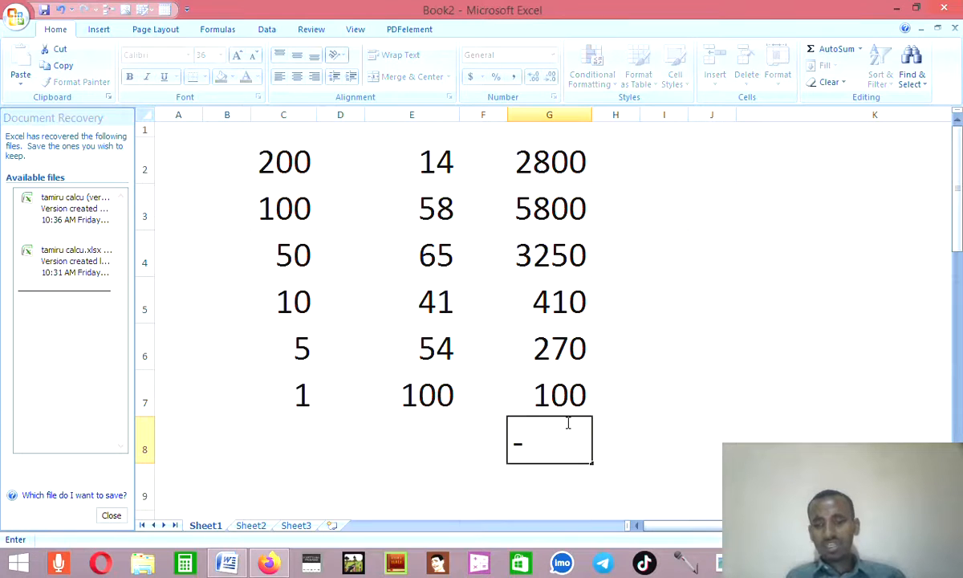
key(BackSpace)
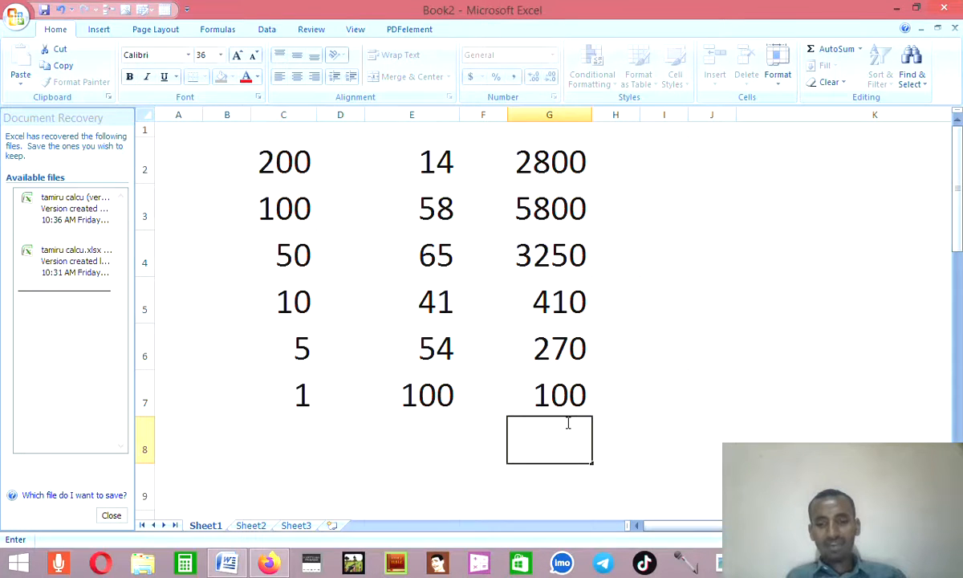
text(=)
click(526, 165)
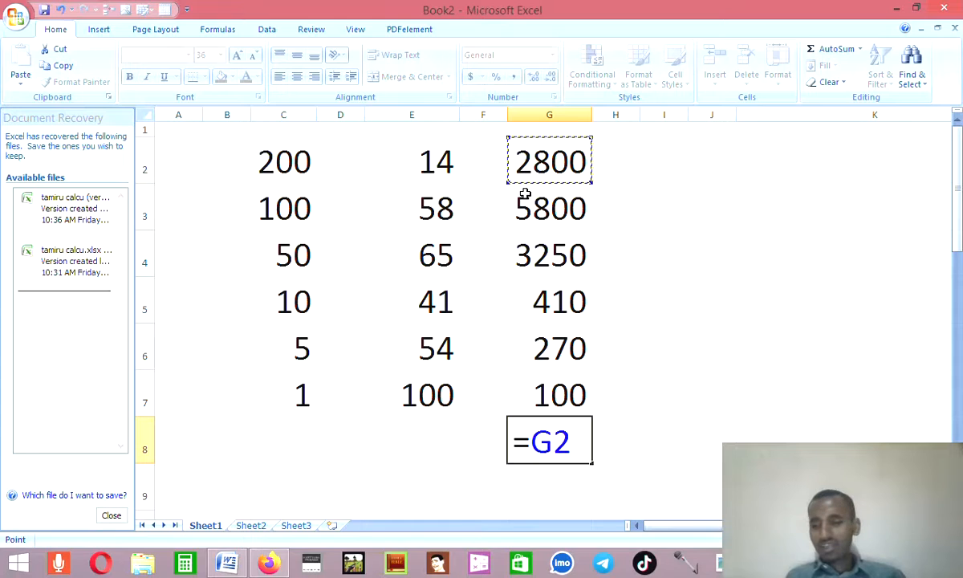
text(+)
click(545, 210)
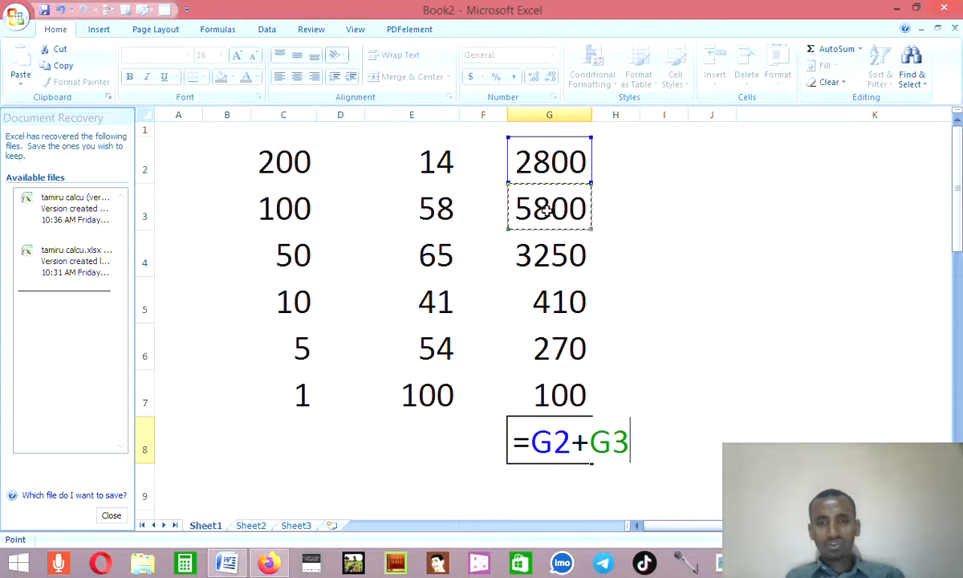
text(+)
click(557, 253)
text(+)
click(559, 303)
text(+)
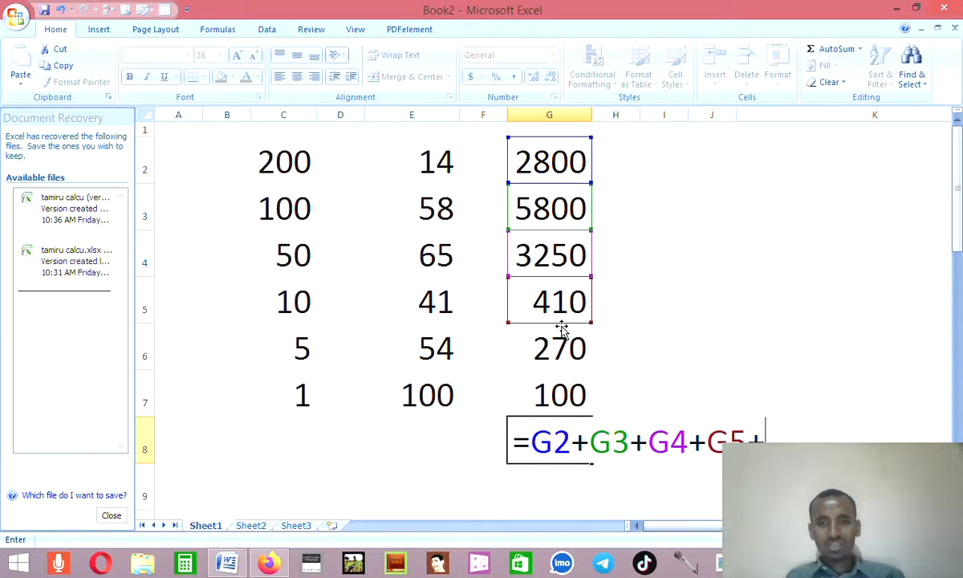
click(563, 347)
text(+)
click(571, 385)
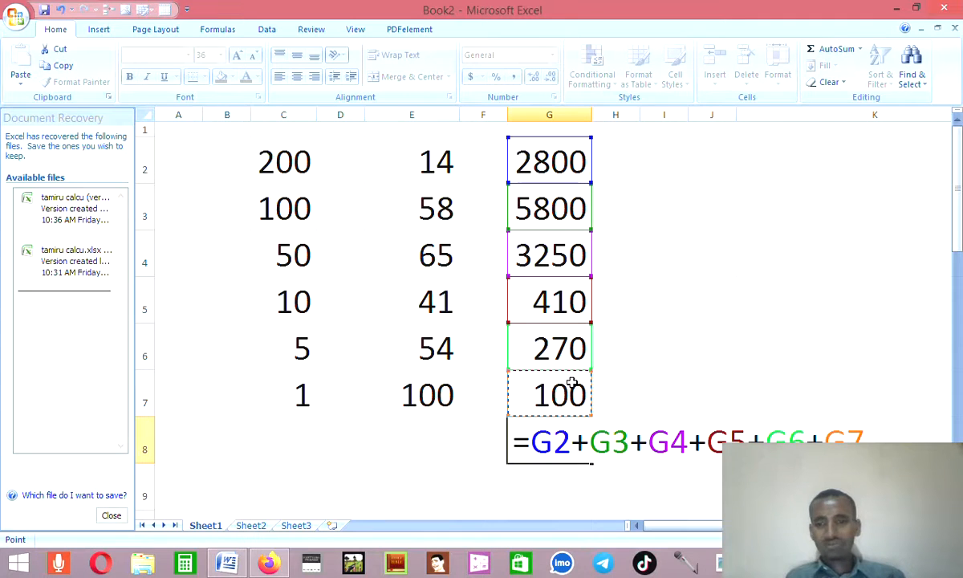
key(Return)
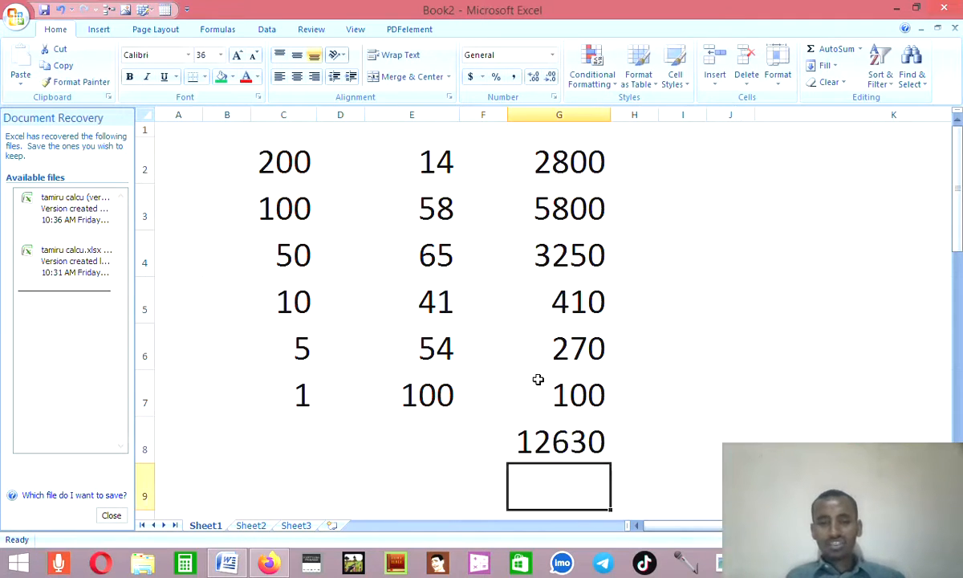
Step: Fill cells C2:C7 with green and set the font color of E2:E7 to red
drag(281, 148, 311, 384)
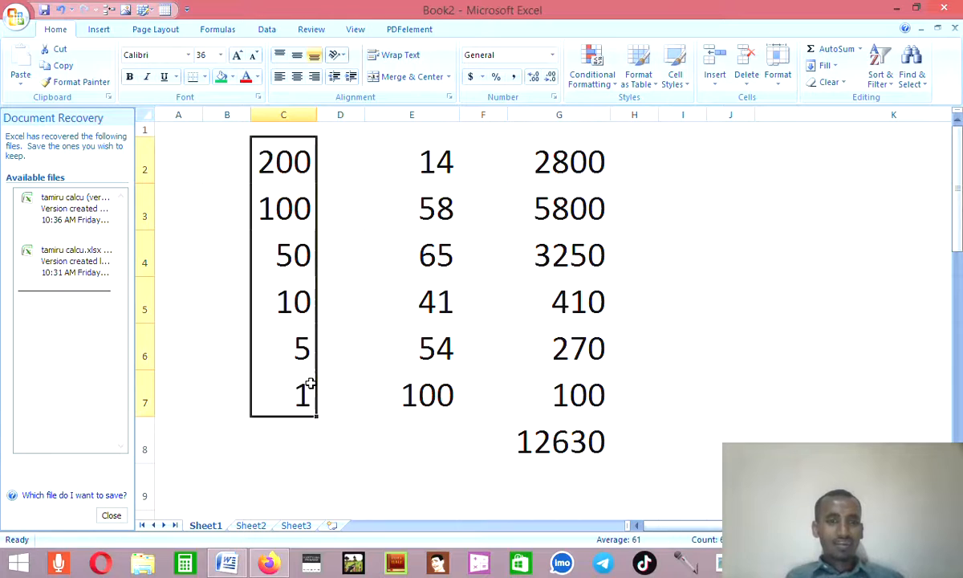
click(221, 77)
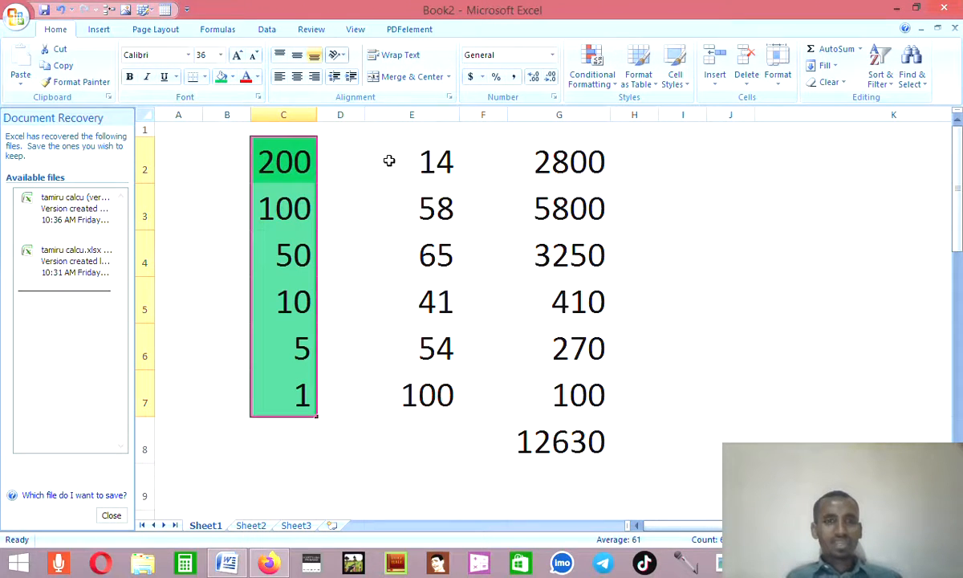
drag(406, 148, 426, 393)
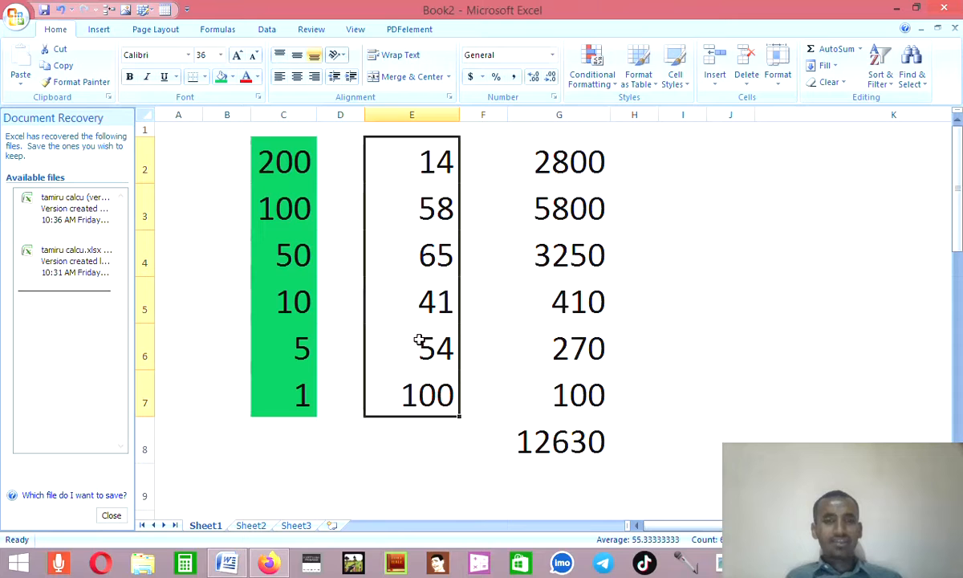
click(246, 77)
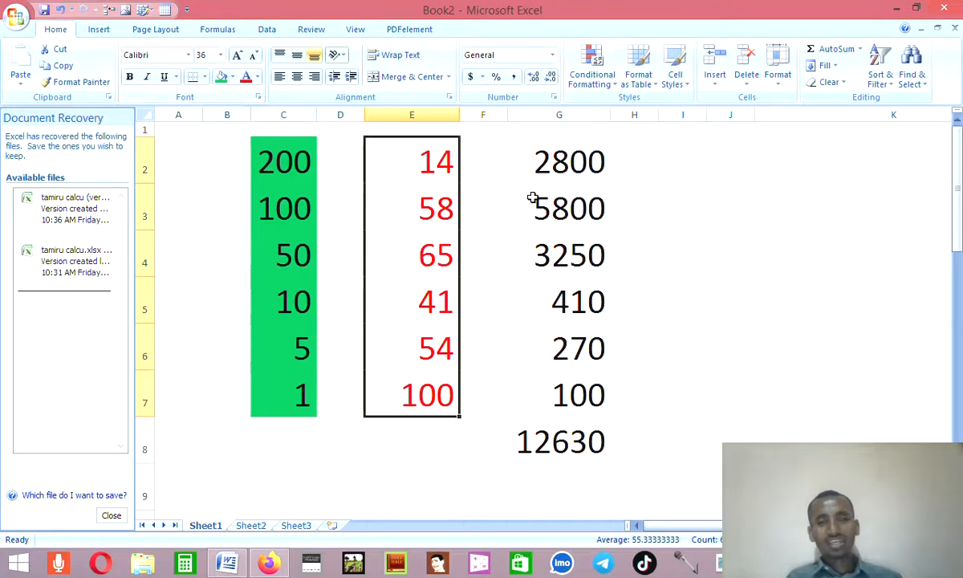
Step: Fill the products in G2:G7 with dark purple and the total in cell G8 with green
drag(539, 142, 586, 391)
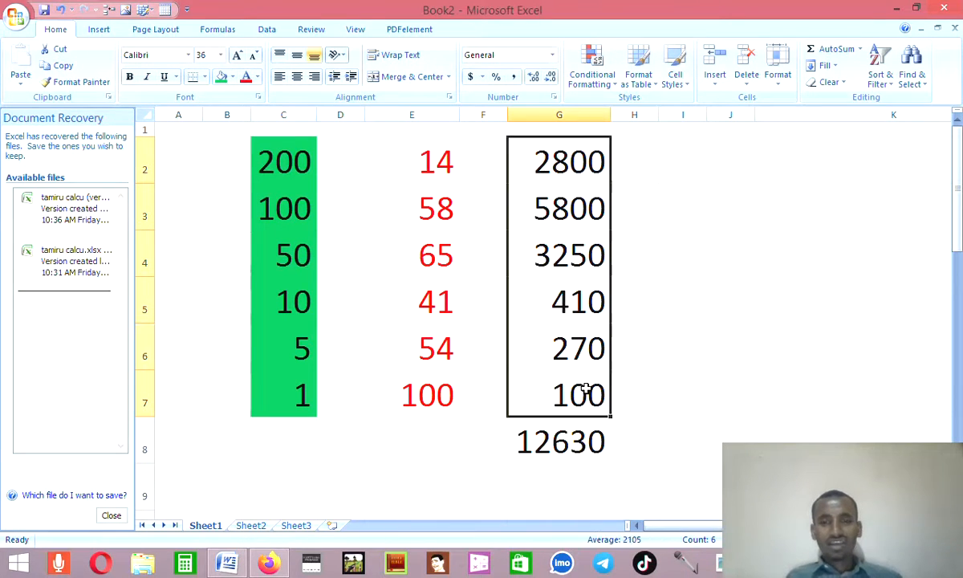
click(232, 79)
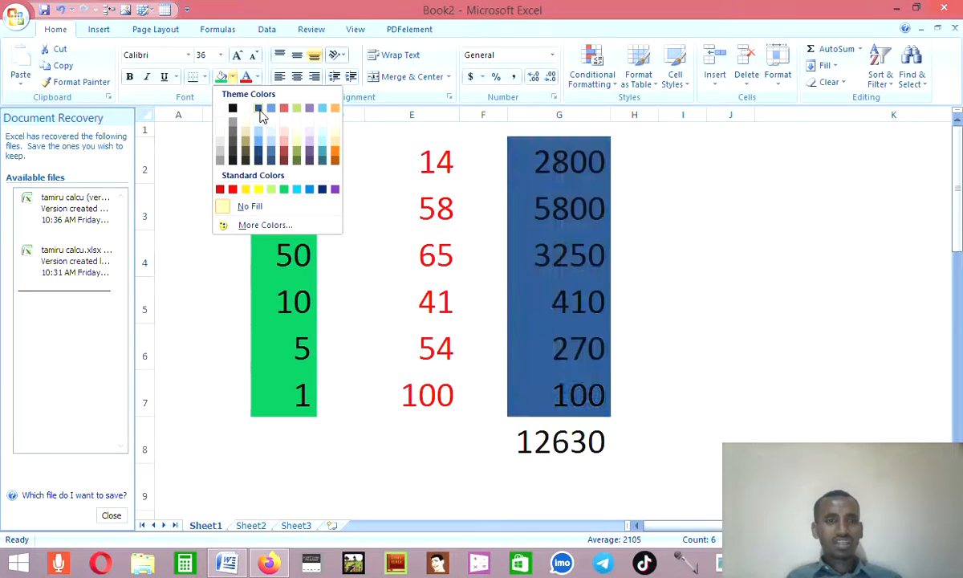
click(313, 159)
click(565, 426)
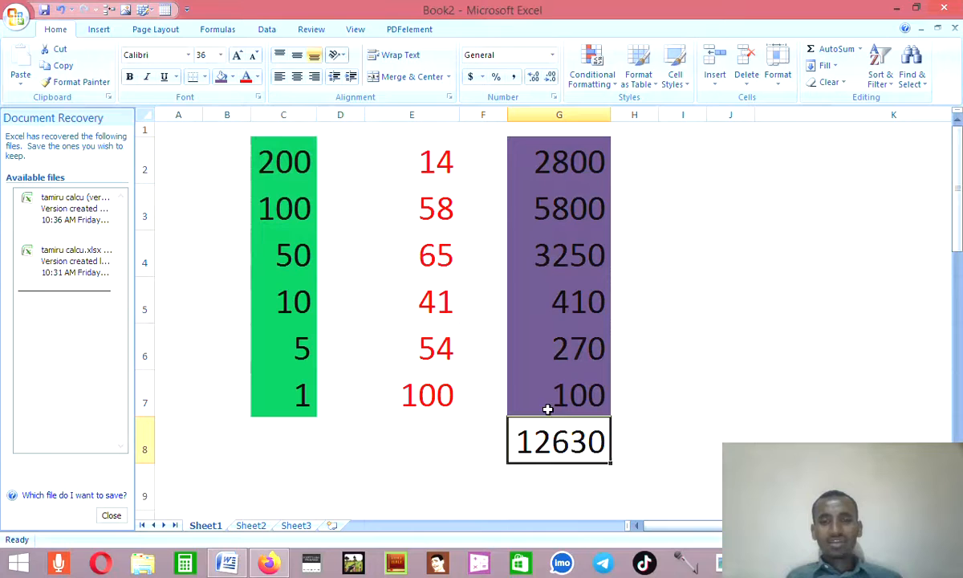
click(233, 78)
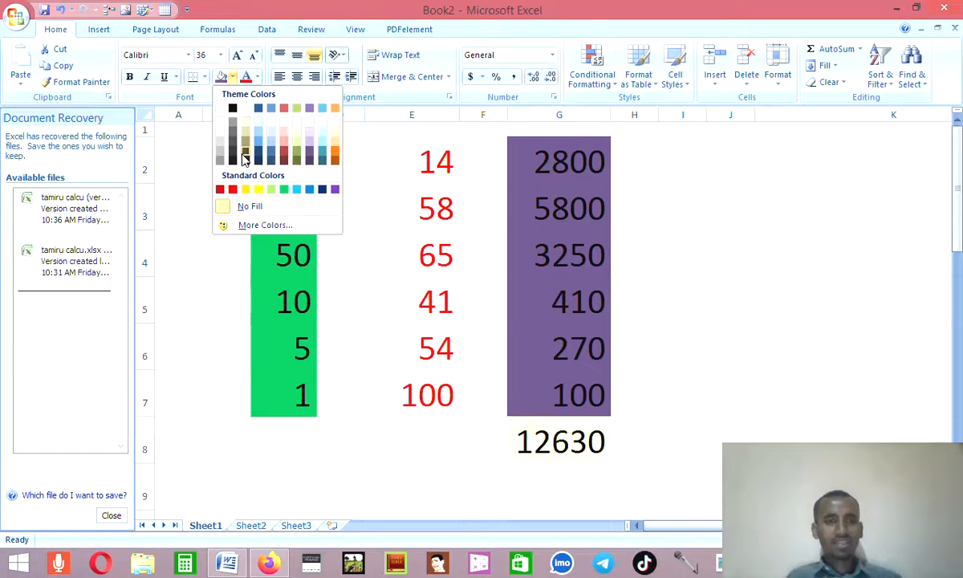
click(268, 184)
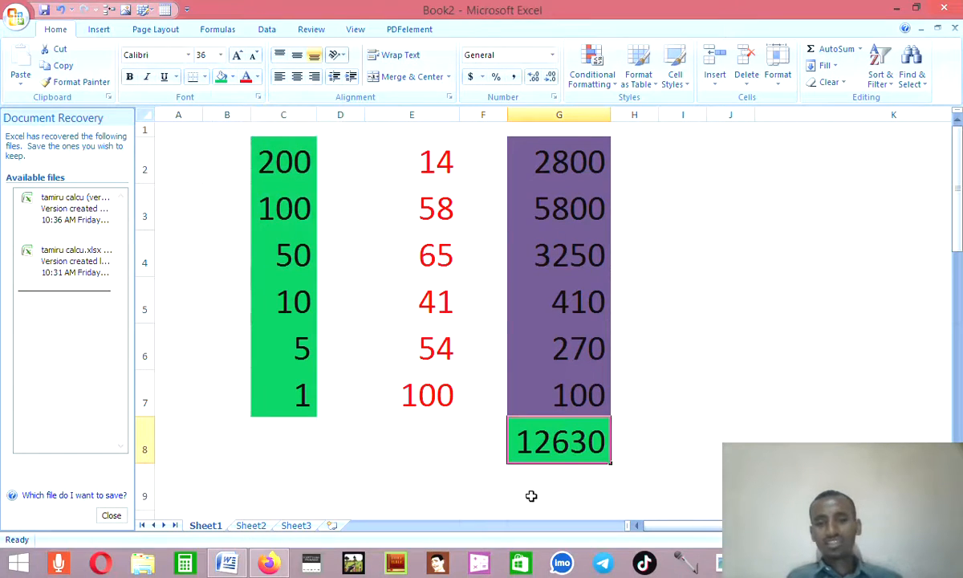
Step: Apply the comma number style to the whole sheet and widen column E to fit its values
click(140, 115)
click(512, 78)
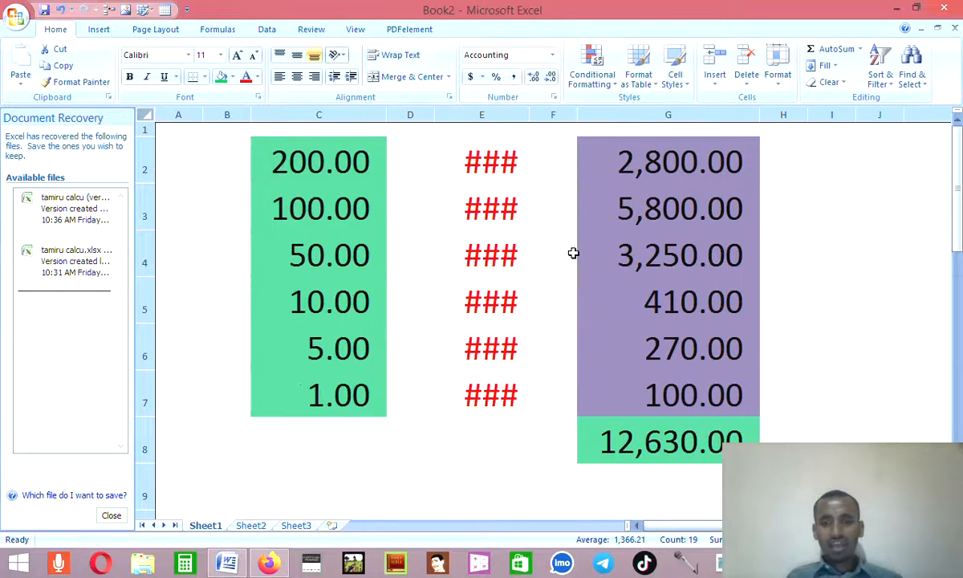
drag(529, 115, 571, 114)
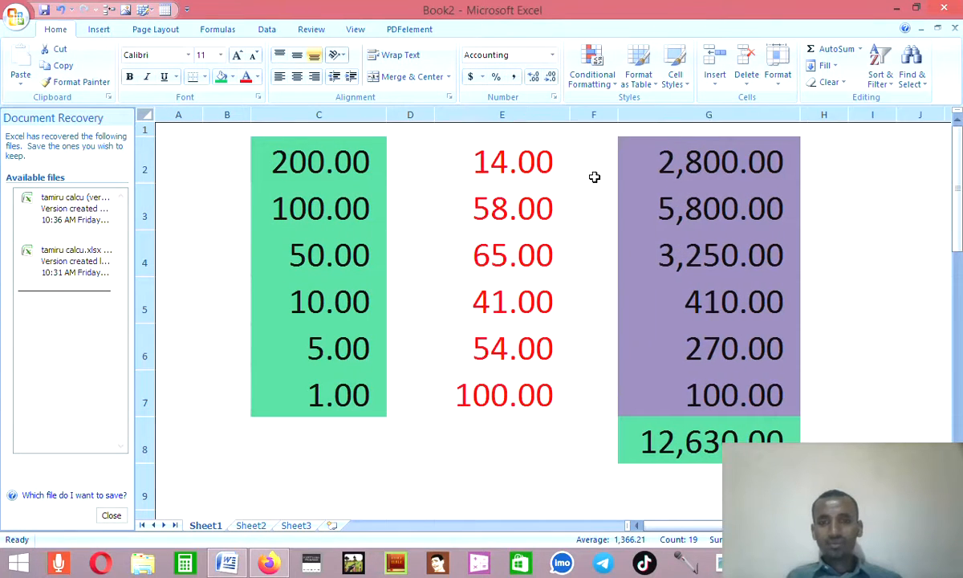
click(901, 346)
click(767, 435)
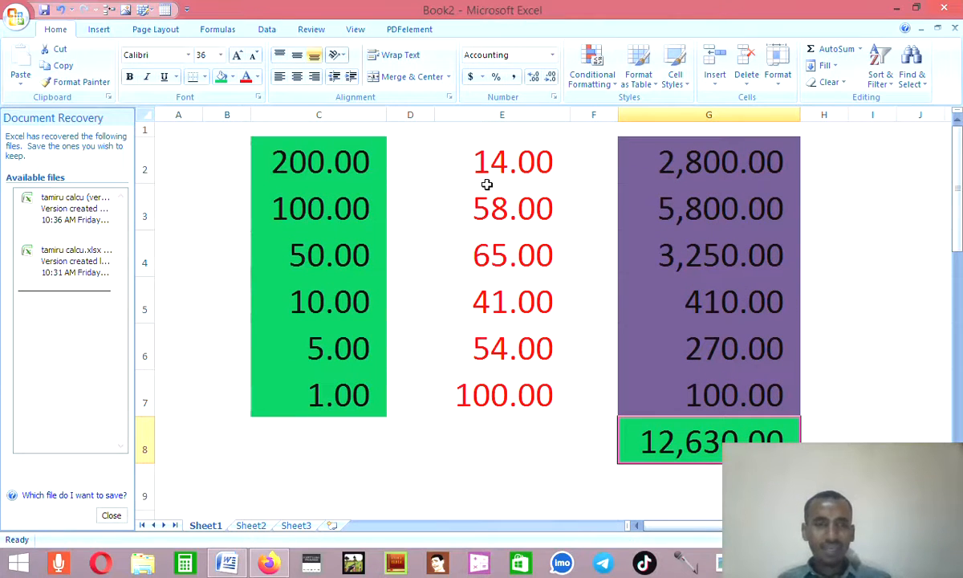
Step: Change the value in cell E2 to 100 and check the total in G8
click(466, 165)
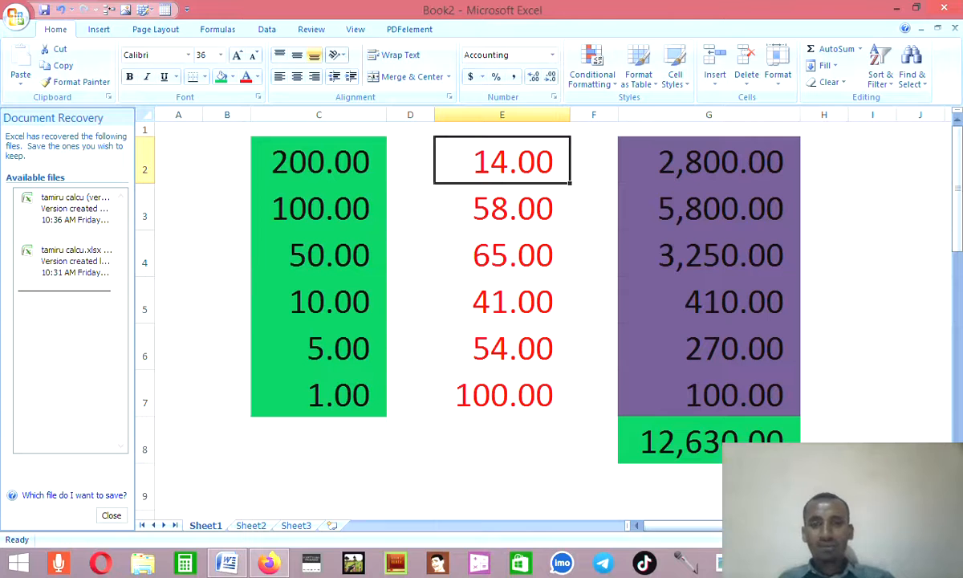
text(100)
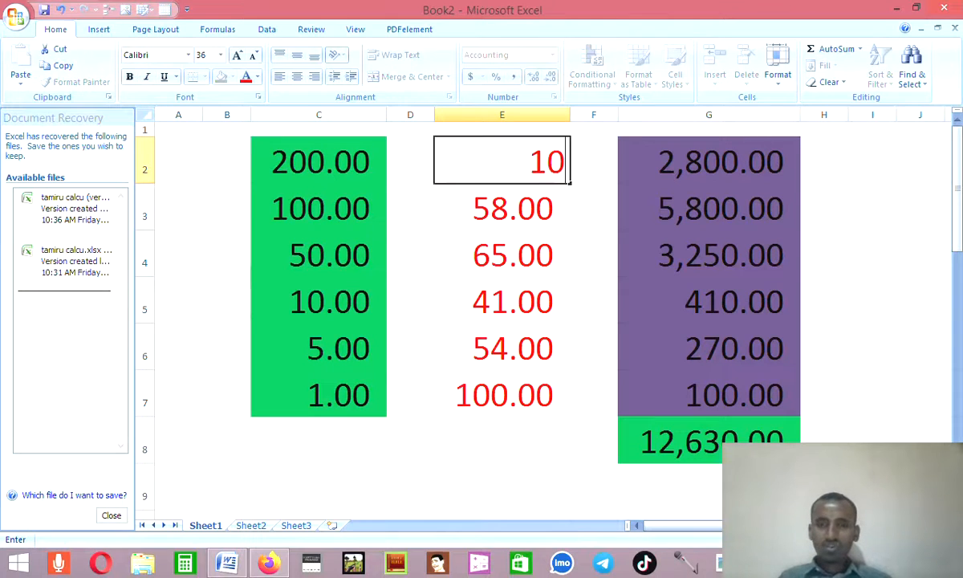
key(Return)
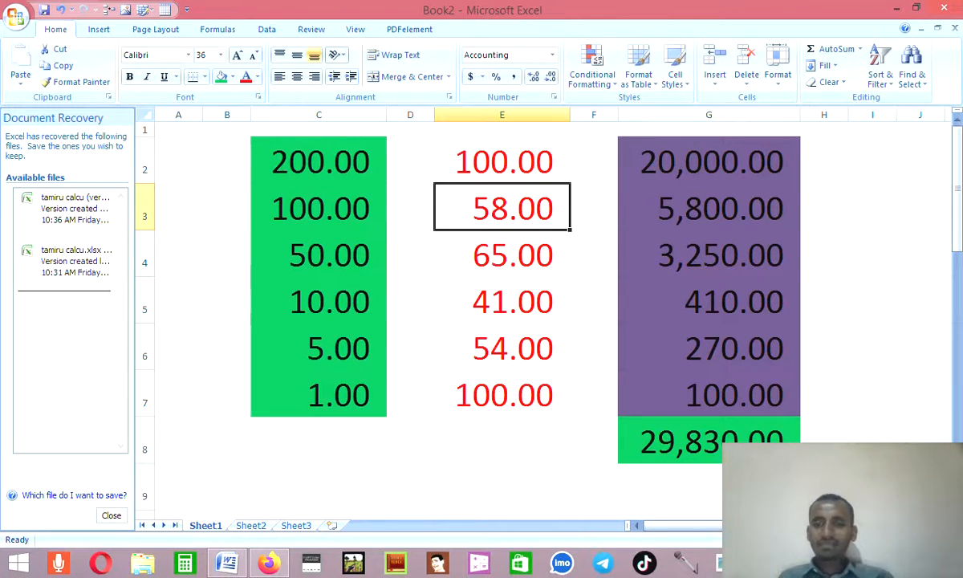
click(724, 436)
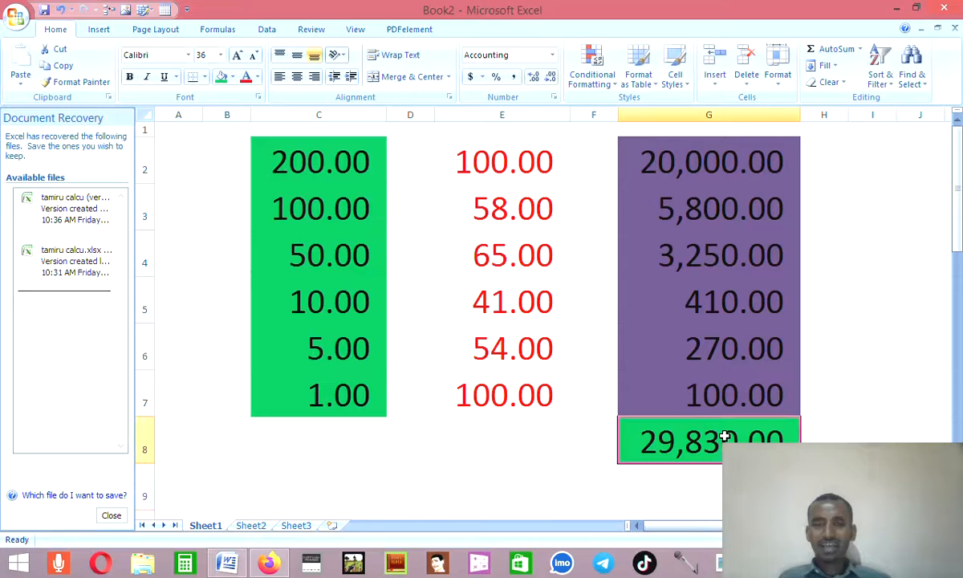
Step: Change the value in cell E3 to 55 and check the recalculated total in G8
click(456, 179)
click(477, 221)
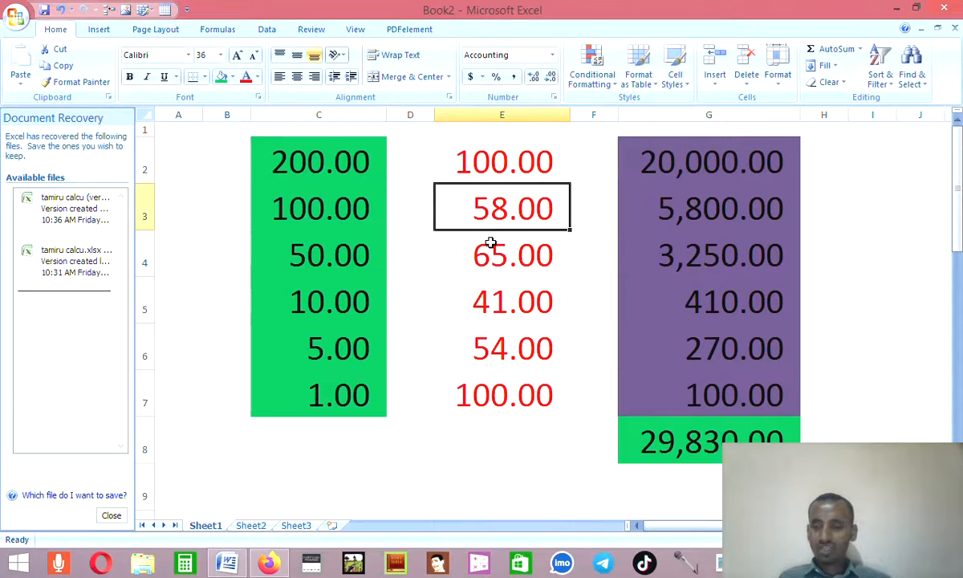
text(55)
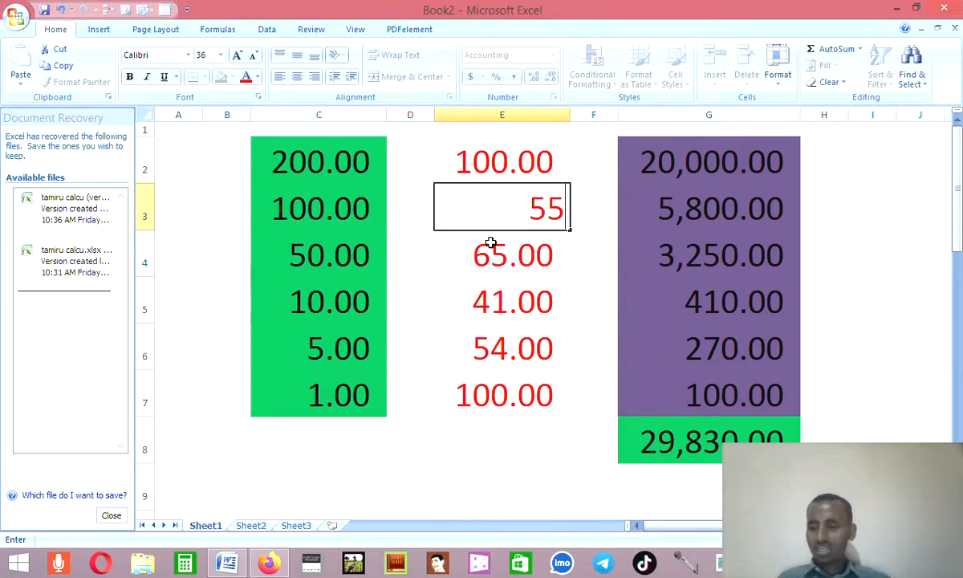
key(Return)
click(761, 441)
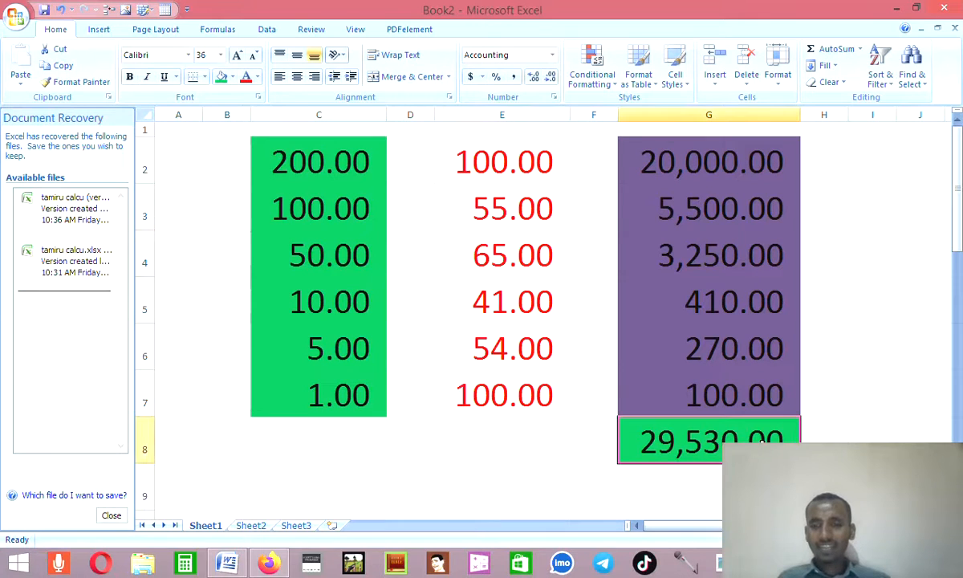
Step: Change the value in cell E5 to 6500 and check the recalculated total in G8
click(502, 301)
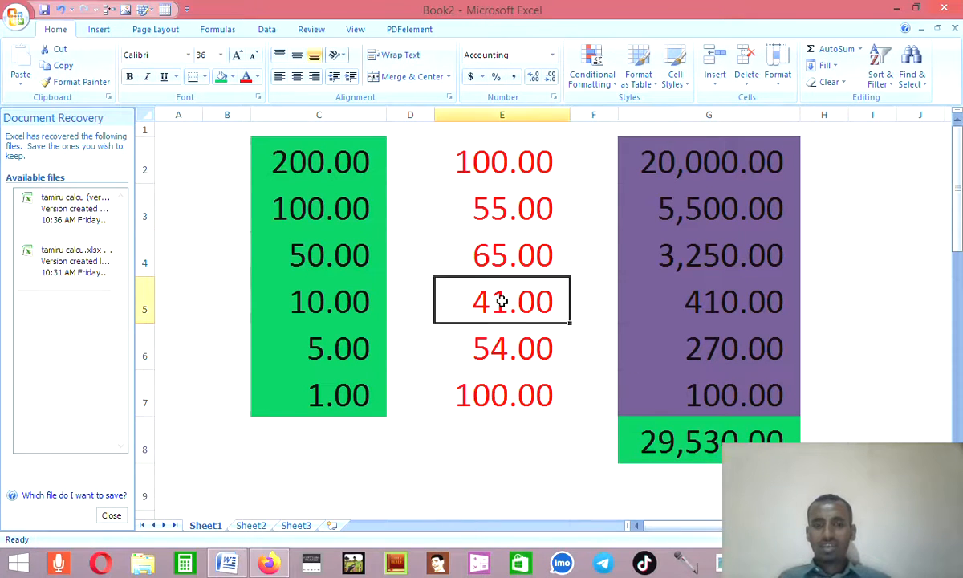
text(65)
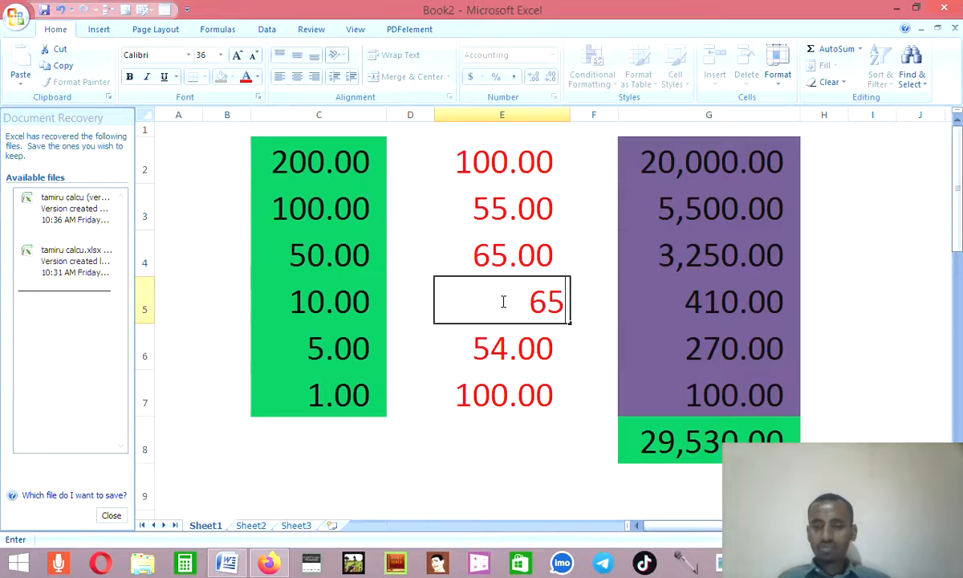
text(00)
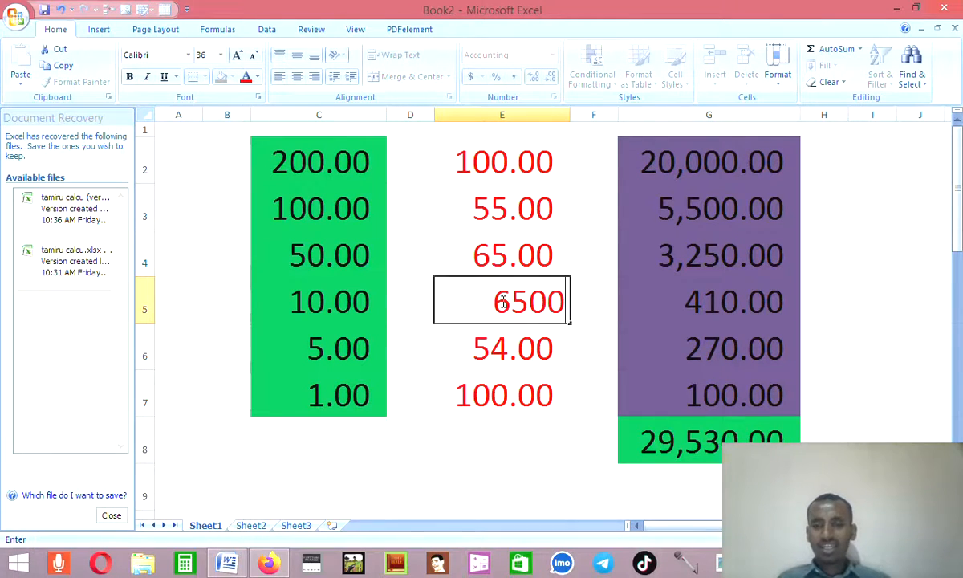
key(Return)
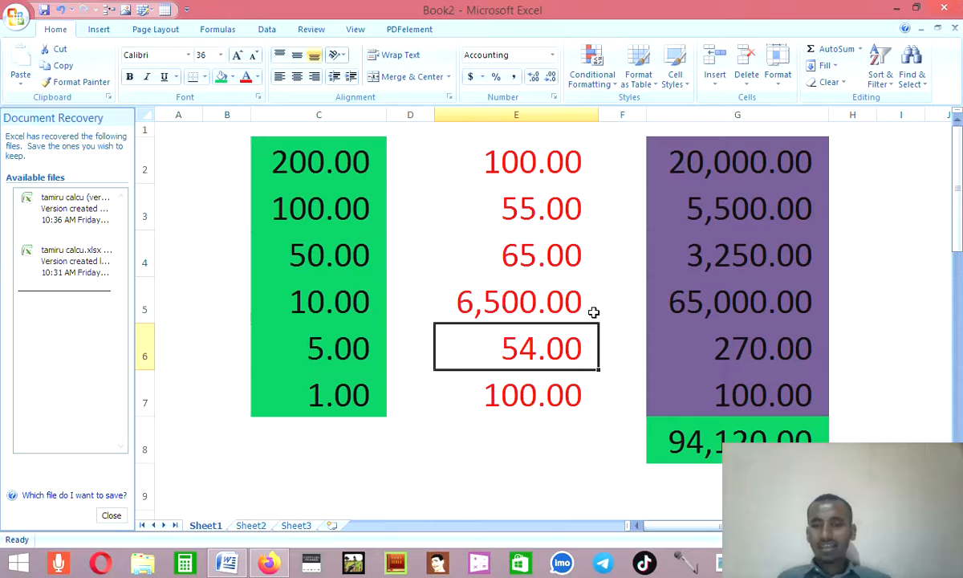
click(720, 455)
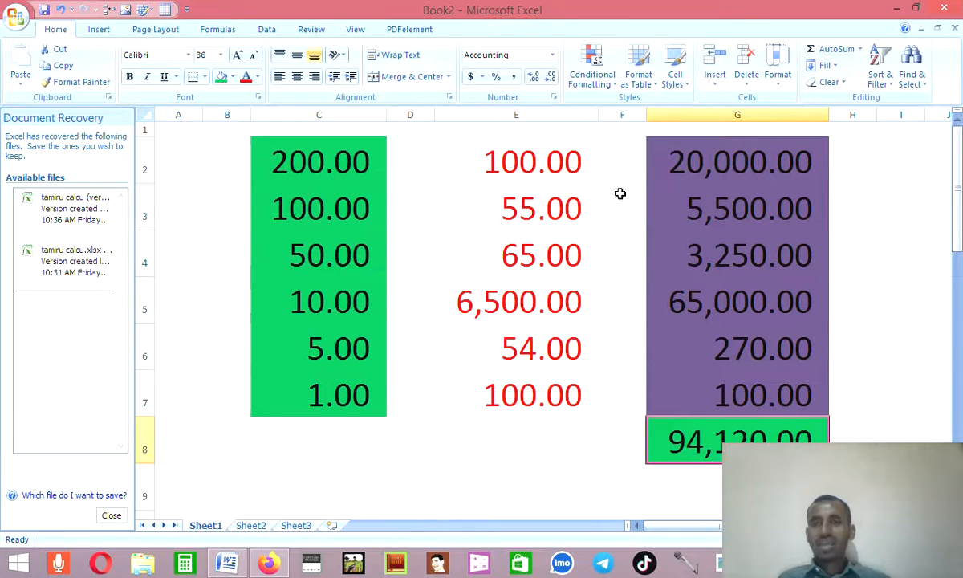
Step: Review the calculation range C1:G8, the column C values in C2:C7, the total in G8 and the first product in G2
drag(266, 130, 674, 450)
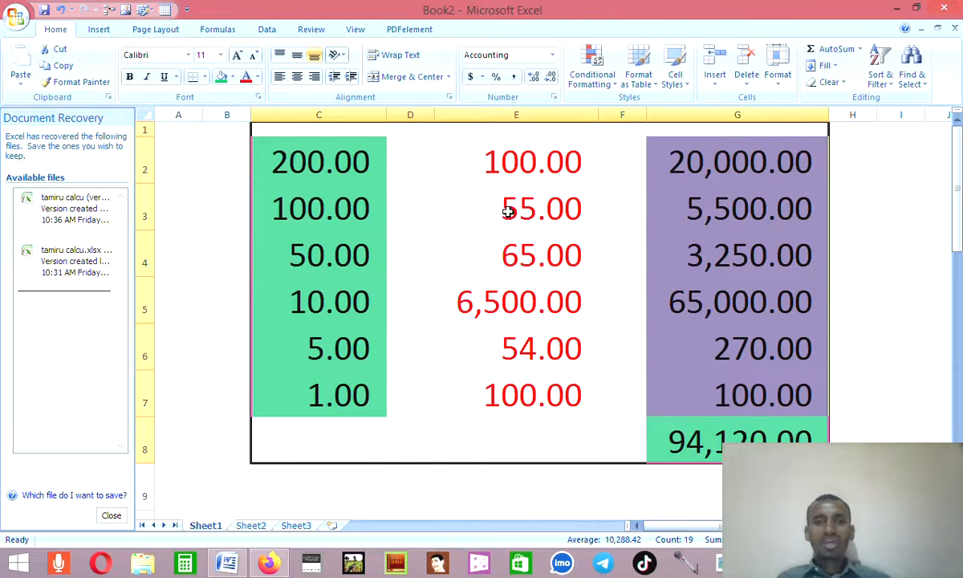
click(345, 167)
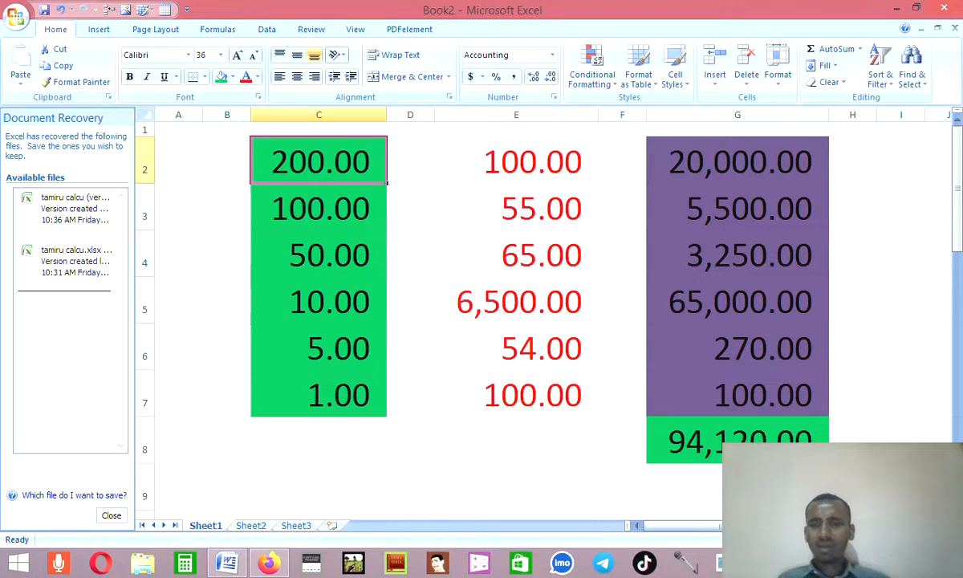
click(777, 438)
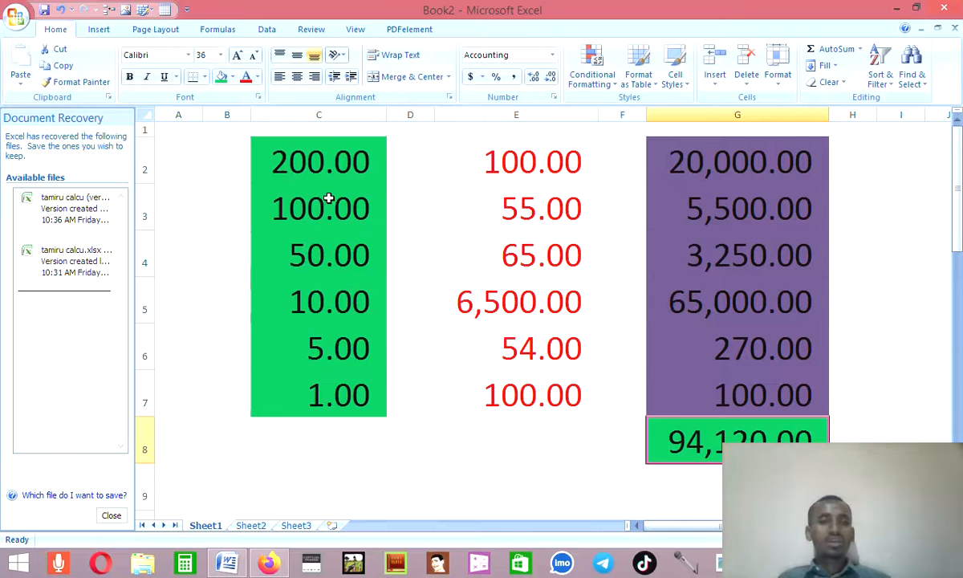
click(321, 163)
drag(323, 258, 324, 372)
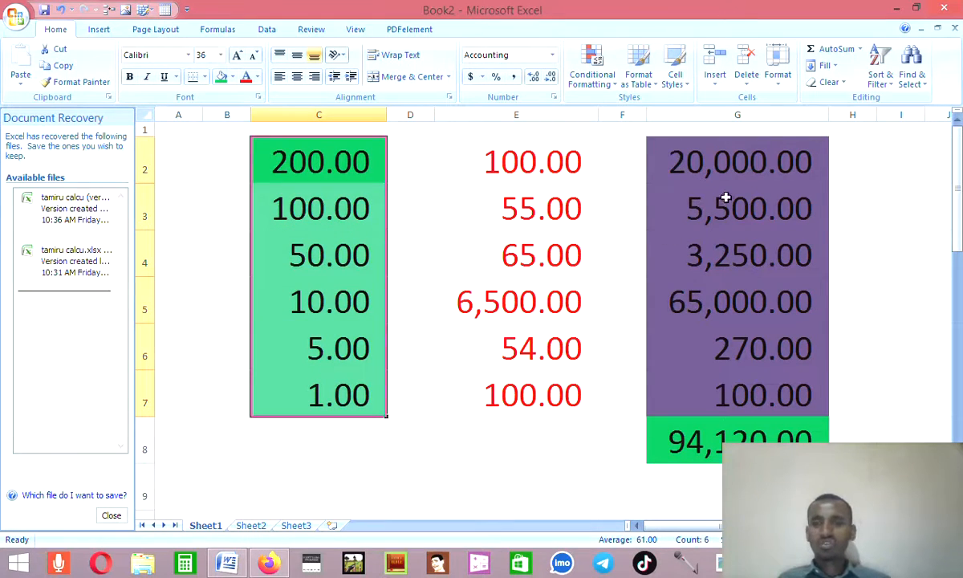
click(675, 164)
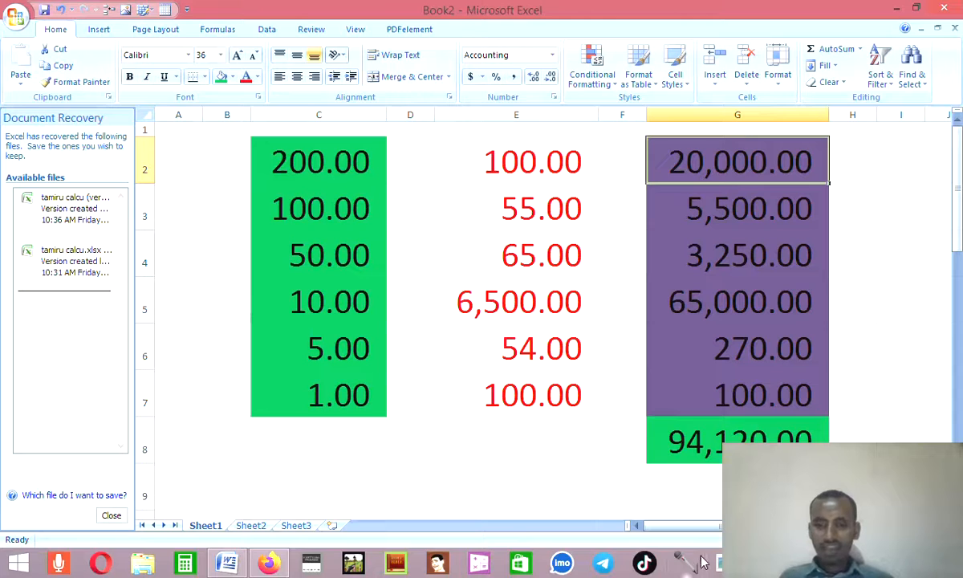
Step: Minimize the Book2 workbook window to return to the desktop
mouse_move(272, 565)
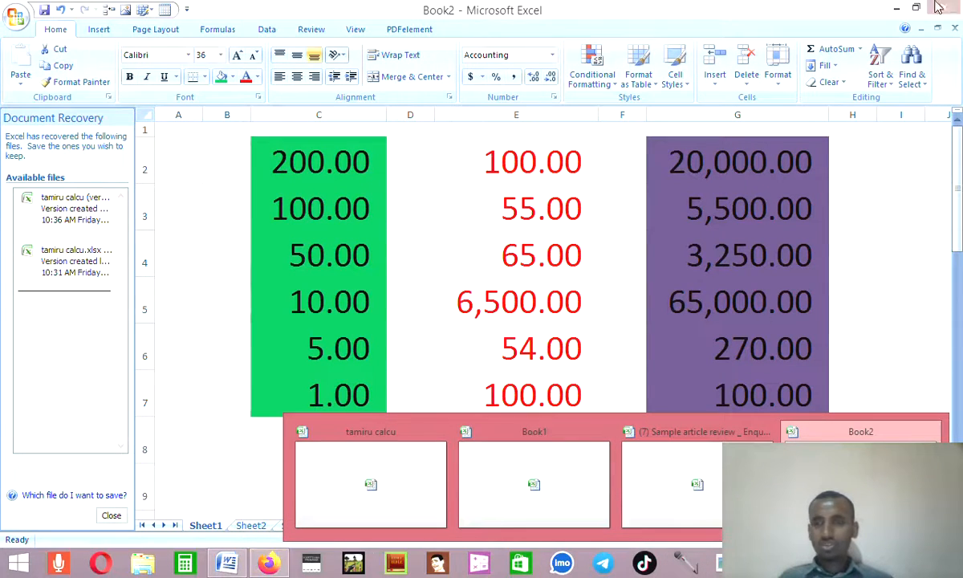
click(886, 36)
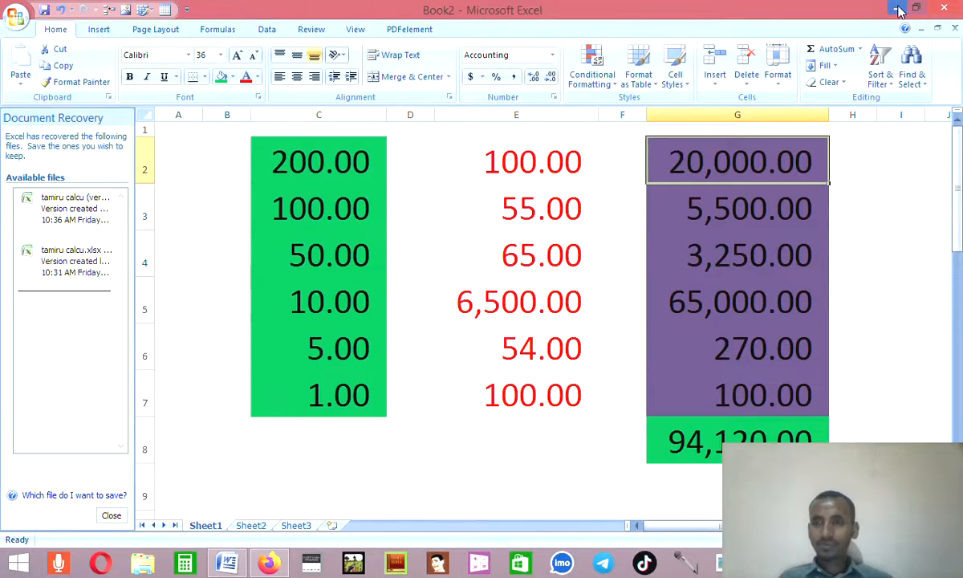
click(897, 8)
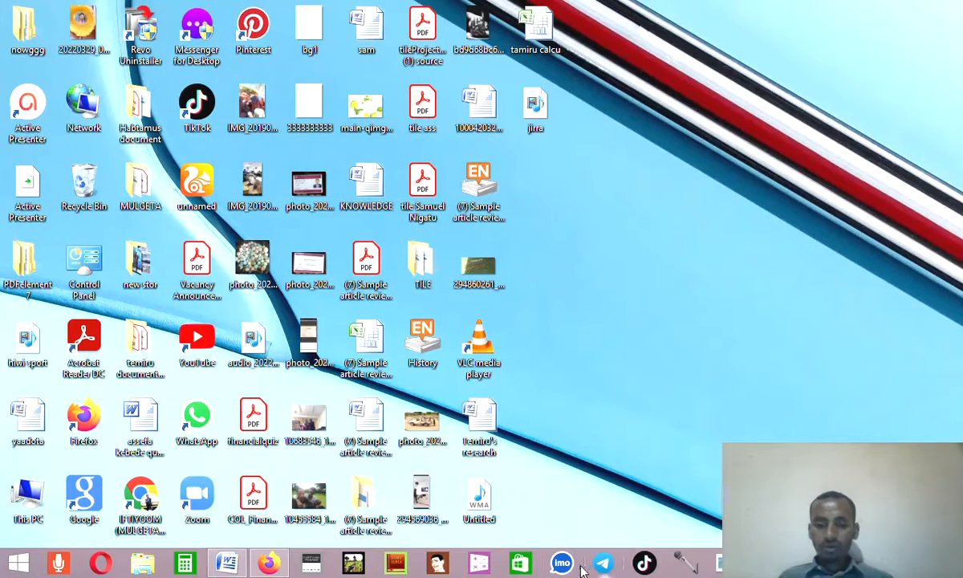